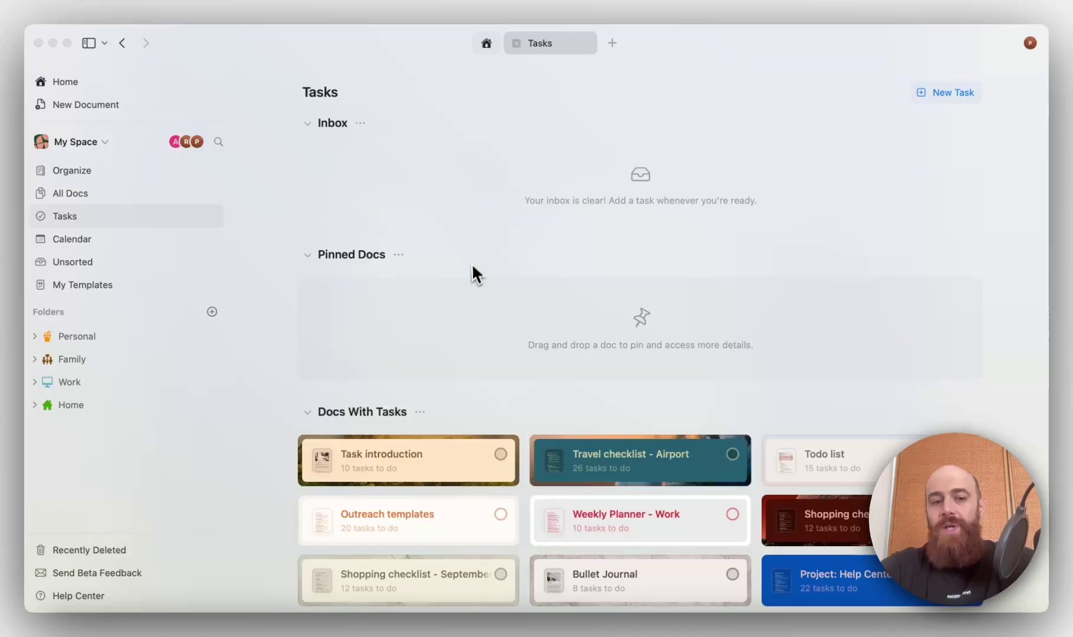
Add a task named 'Go for a run' to the empty Inbox
{"action": "scroll", "coordinate": [471, 270], "scroll_direction": "down", "scroll_amount": 3}
{"action": "scroll", "coordinate": [469, 272], "scroll_direction": "down", "scroll_amount": 1}
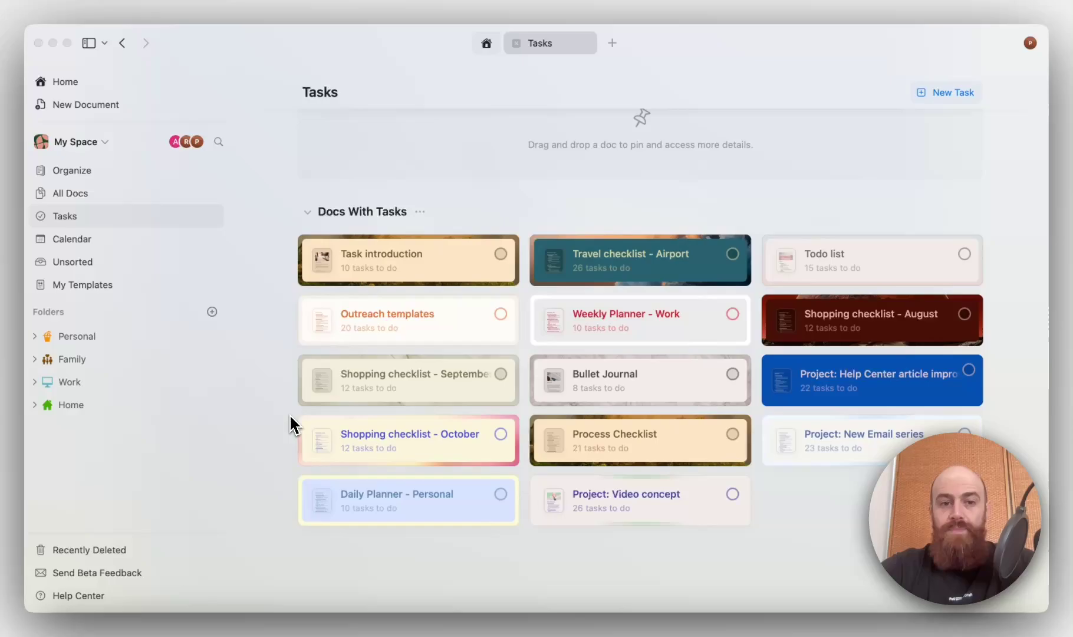
{"action": "scroll", "coordinate": [290, 423], "scroll_direction": "up", "scroll_amount": 5}
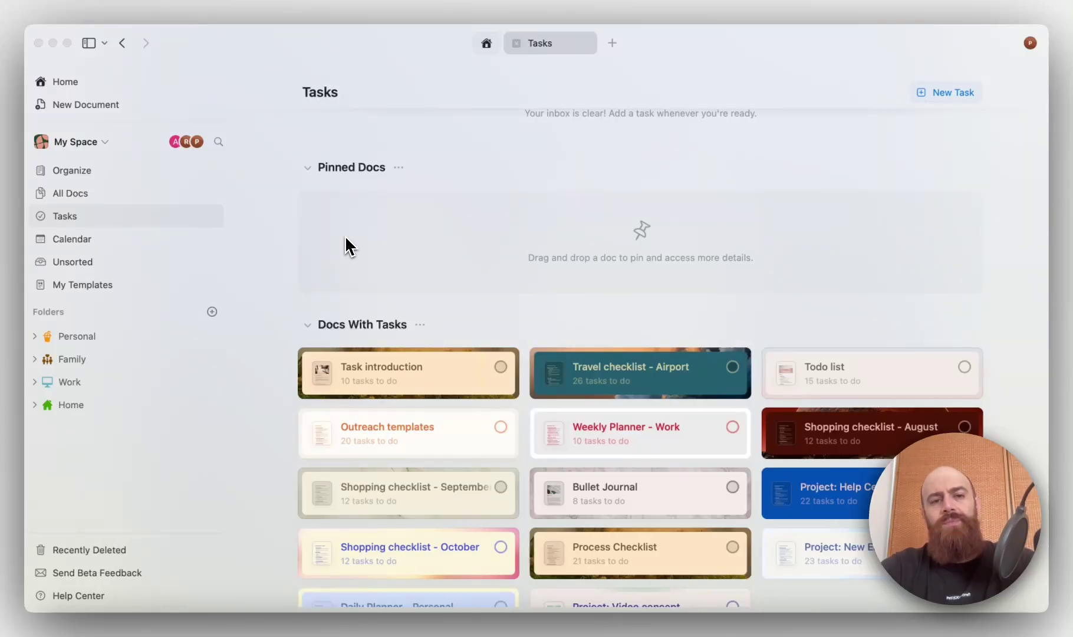
{"action": "scroll", "coordinate": [346, 239], "scroll_direction": "up", "scroll_amount": 3}
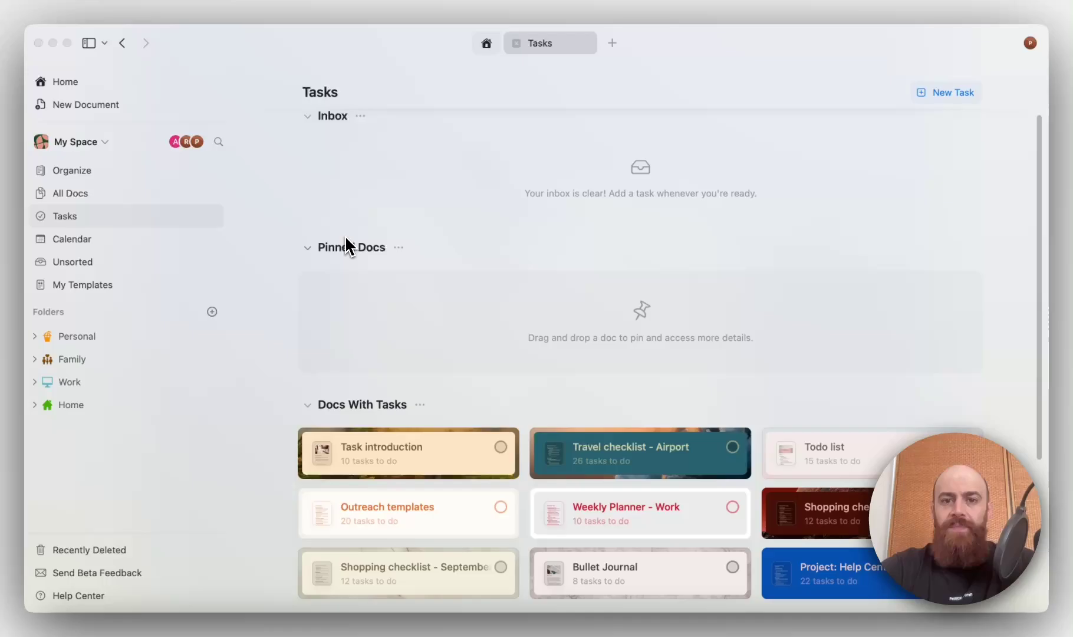
{"action": "scroll", "coordinate": [346, 238], "scroll_direction": "up", "scroll_amount": 1}
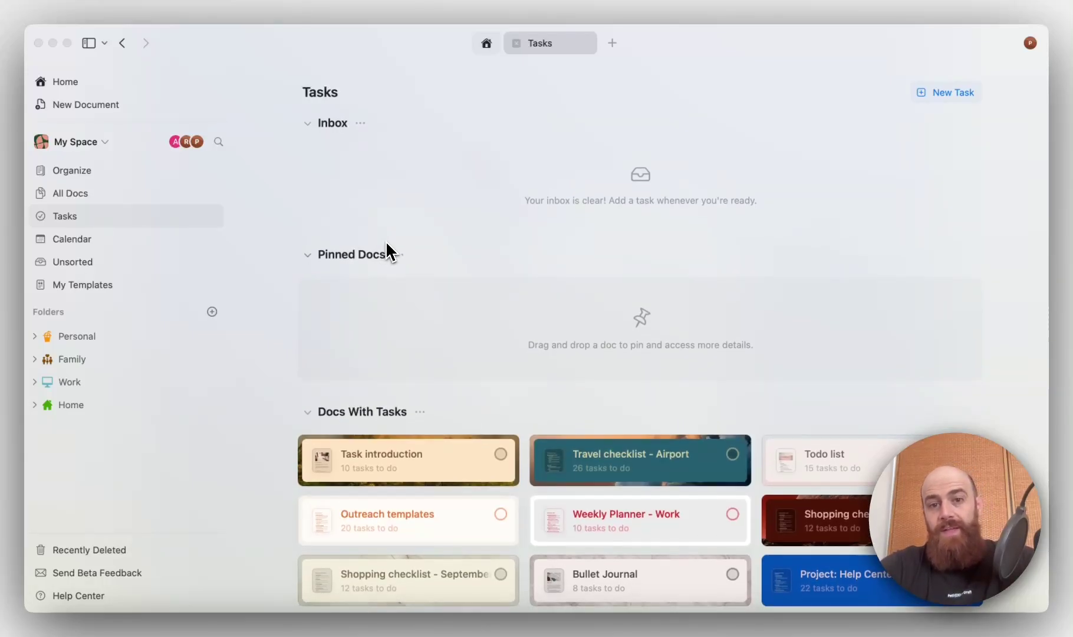
{"action": "mouse_move", "coordinate": [639, 188]}
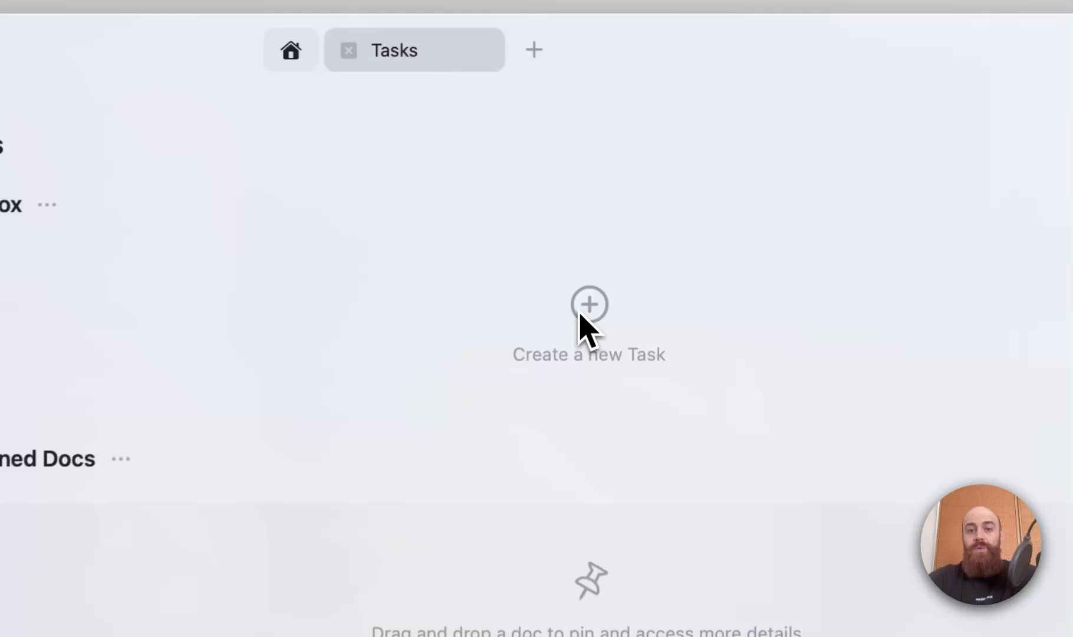
{"action": "left_click", "coordinate": [590, 306]}
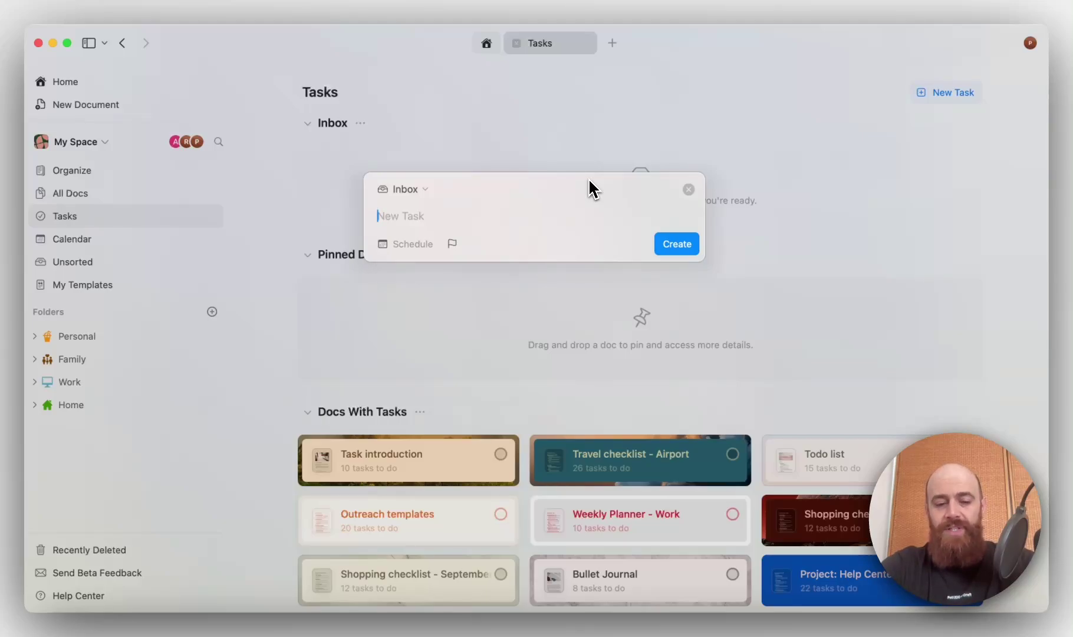
{"action": "type", "text": "Go "}
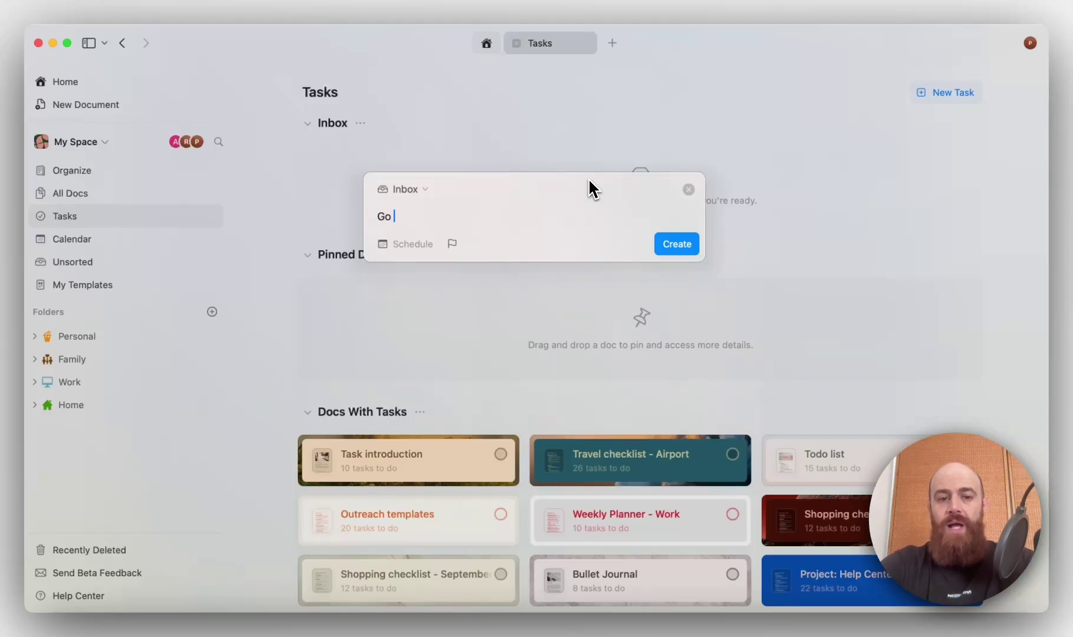
{"action": "type", "text": "for a run"}
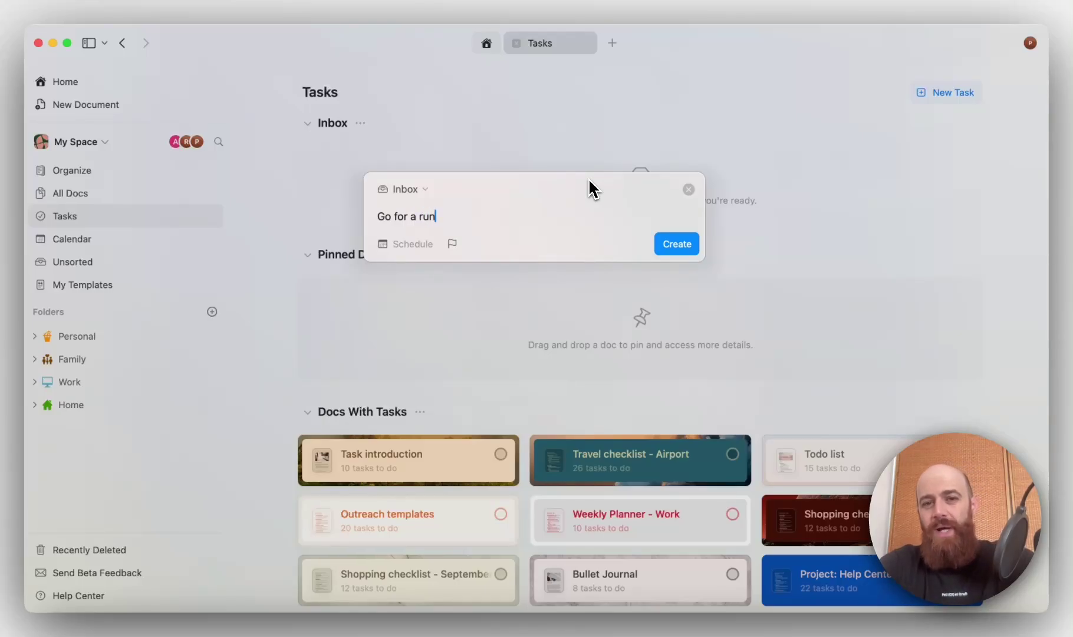
{"action": "left_click", "coordinate": [678, 244]}
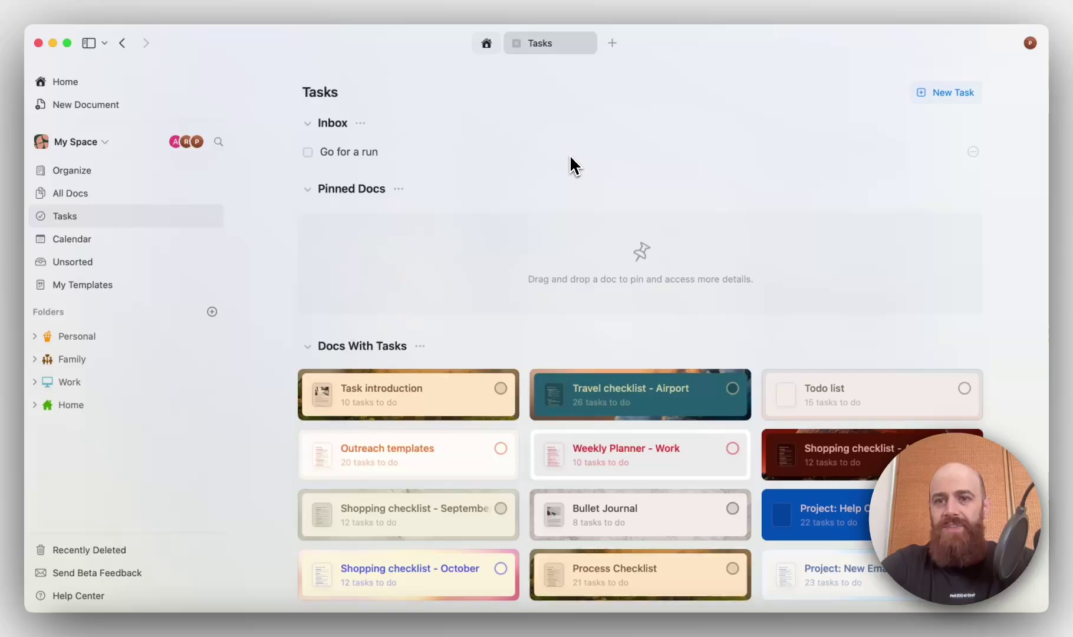
Add a second Inbox task named 'Call the doctor'
{"action": "left_click", "coordinate": [943, 112]}
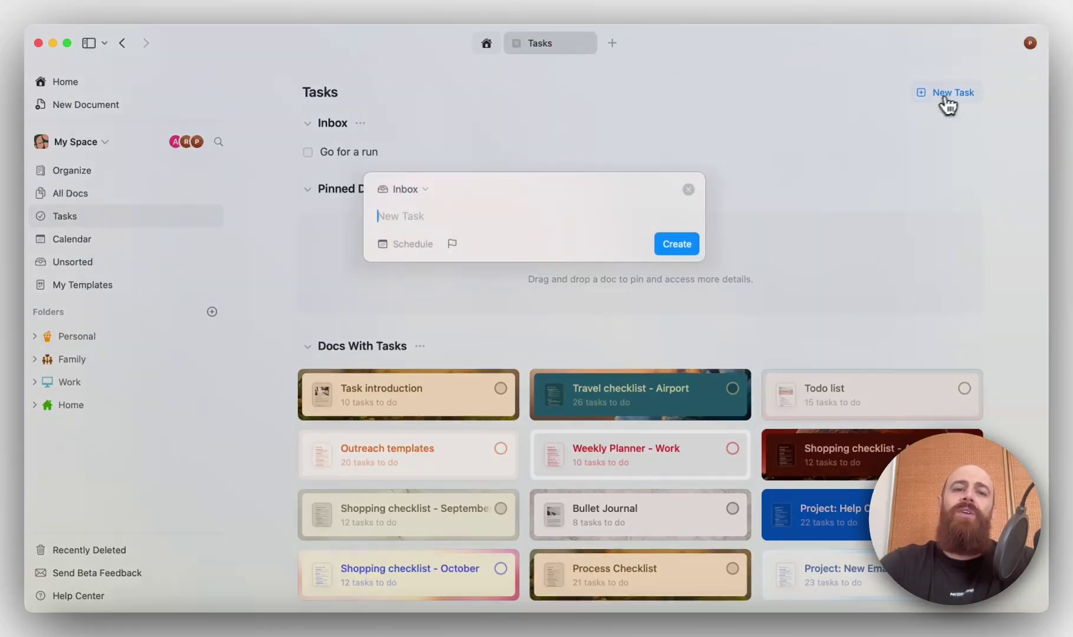
{"action": "type", "text": "Call the doctor"}
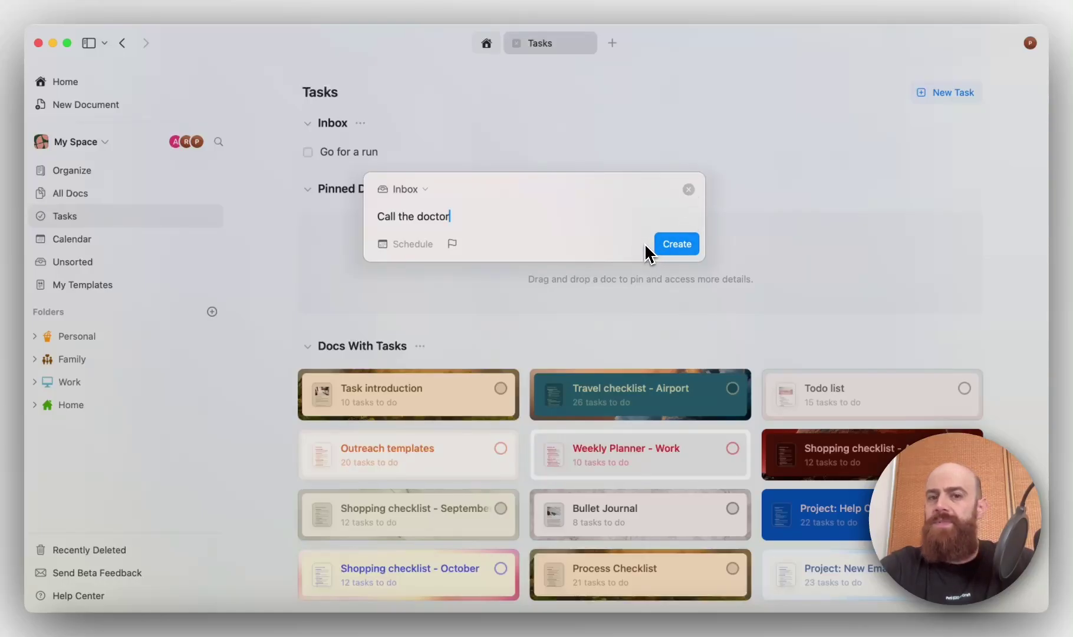
{"action": "left_click", "coordinate": [669, 248]}
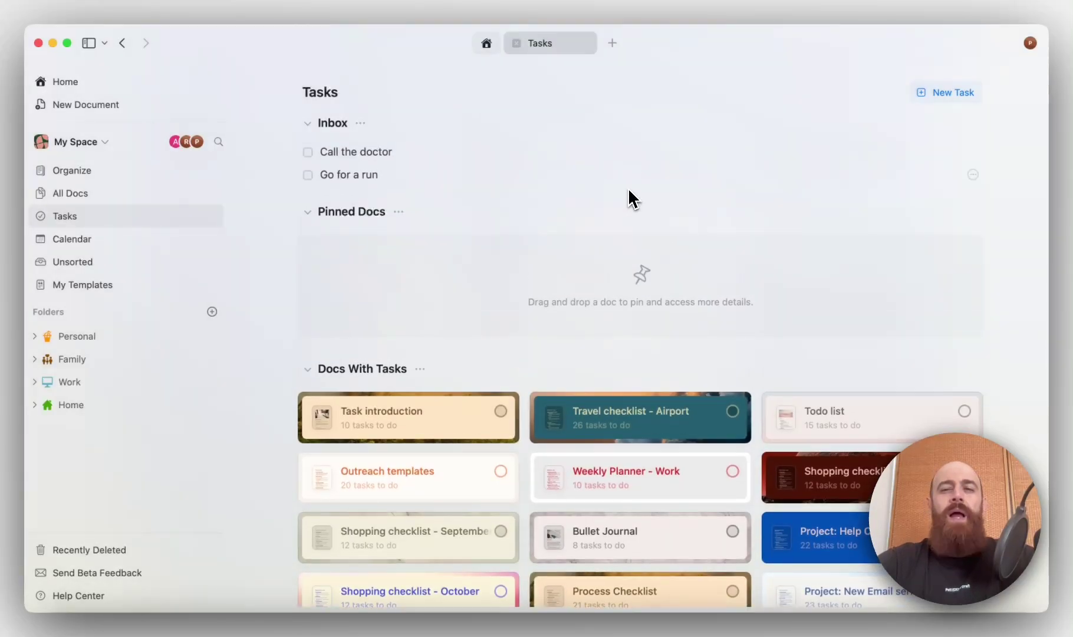
Add a 'Consult with …' Inbox task naming two colleagues, fixing the title's typos
{"action": "left_click", "coordinate": [937, 101]}
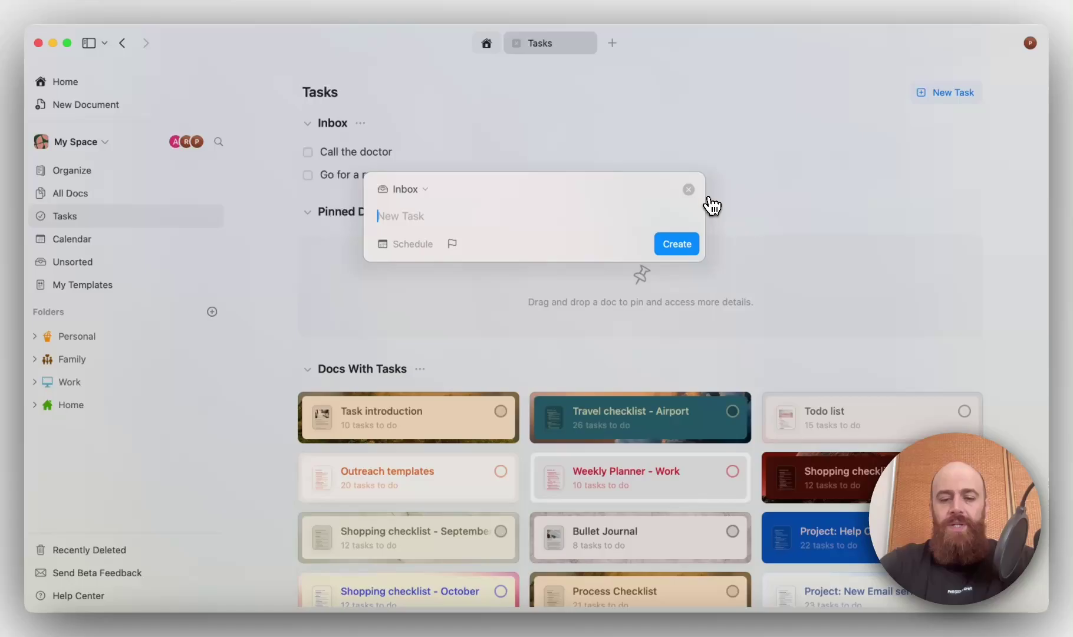
{"action": "type", "text": "ConsultRob Al"}
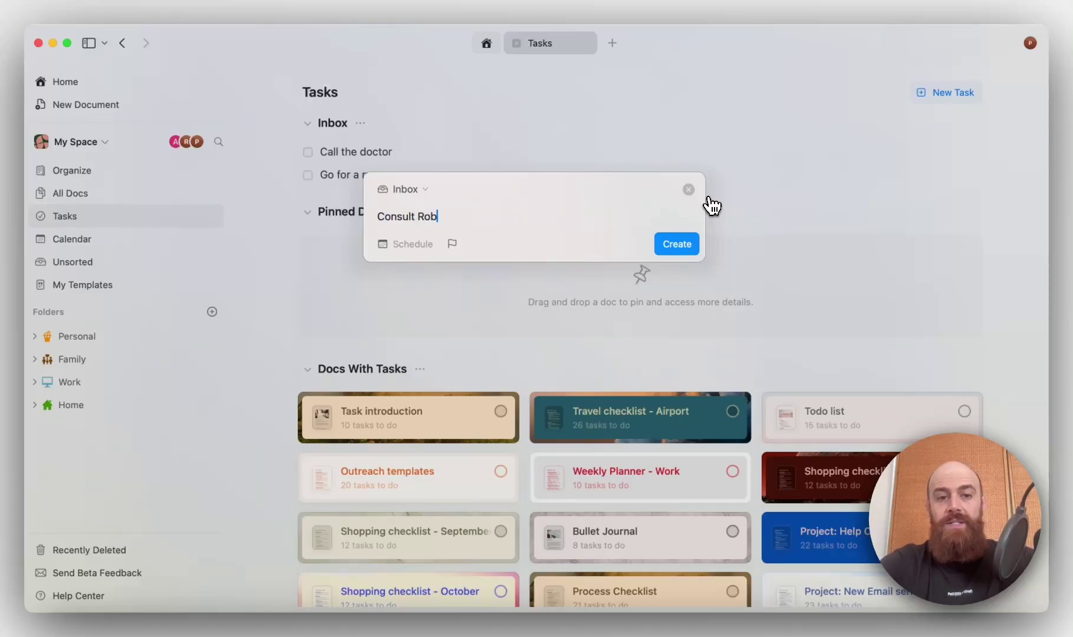
{"action": "key", "text": "BackSpace"}
{"action": "key", "text": "BackSpace"}
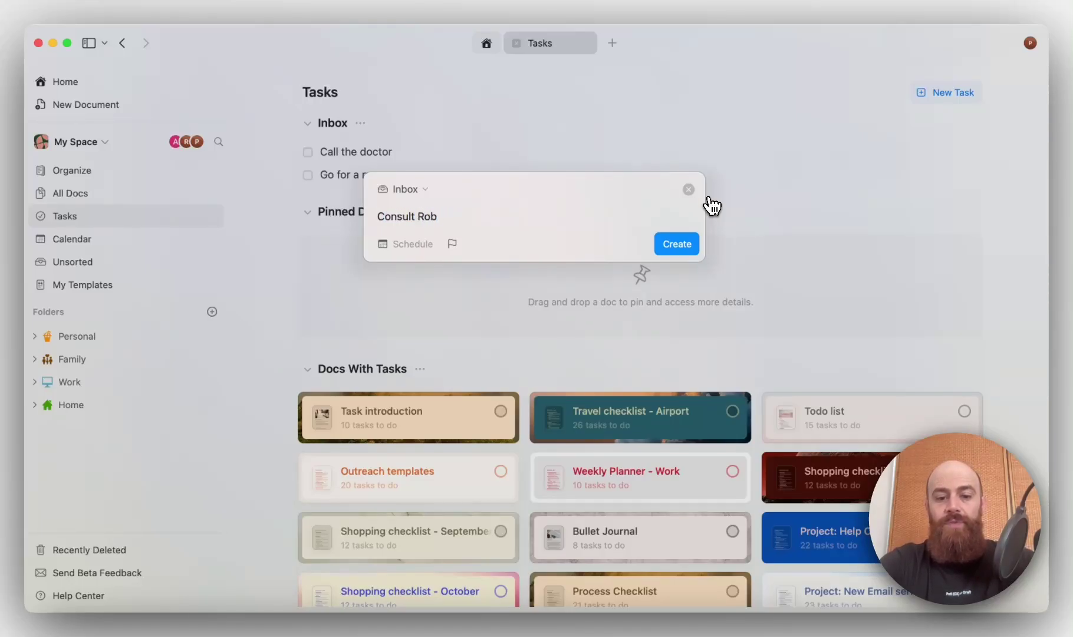
{"action": "type", "text": "& Alexa"}
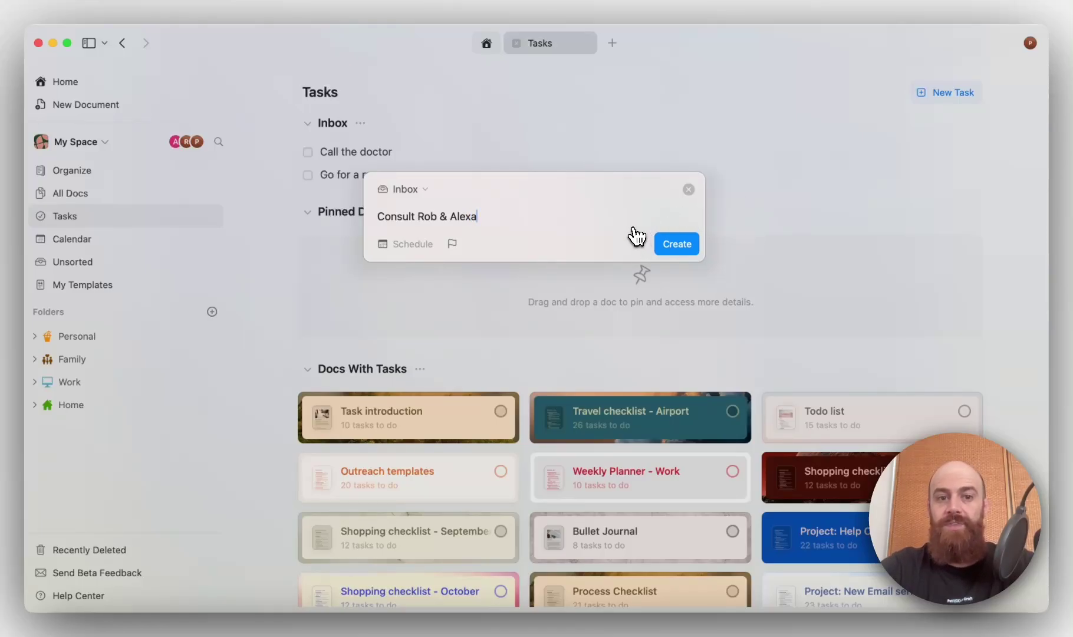
{"action": "left_click", "coordinate": [415, 217]}
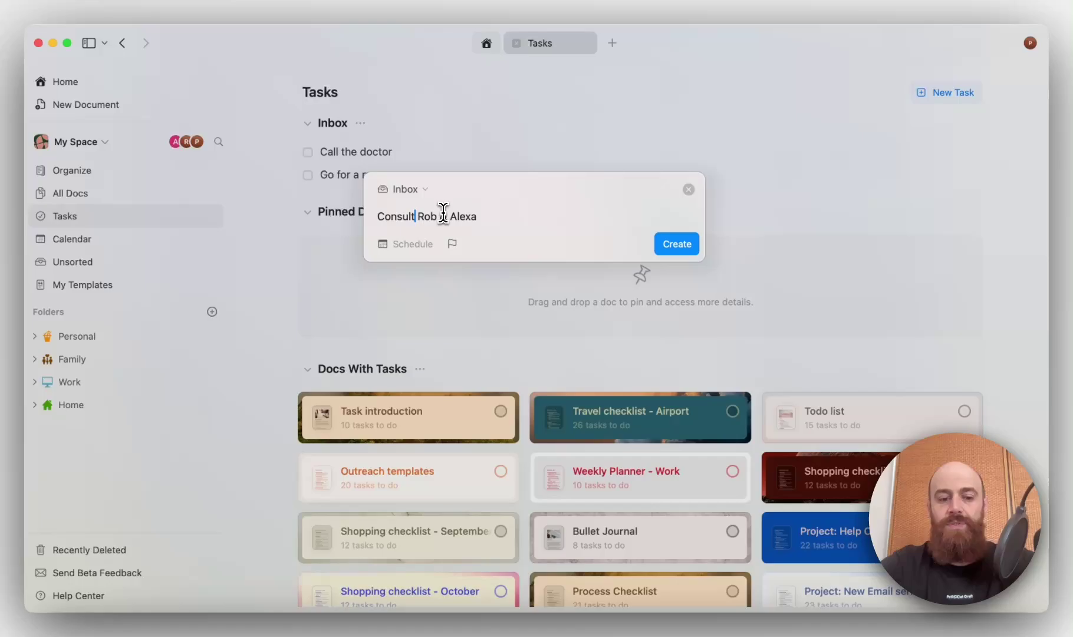
{"action": "type", "text": "with"}
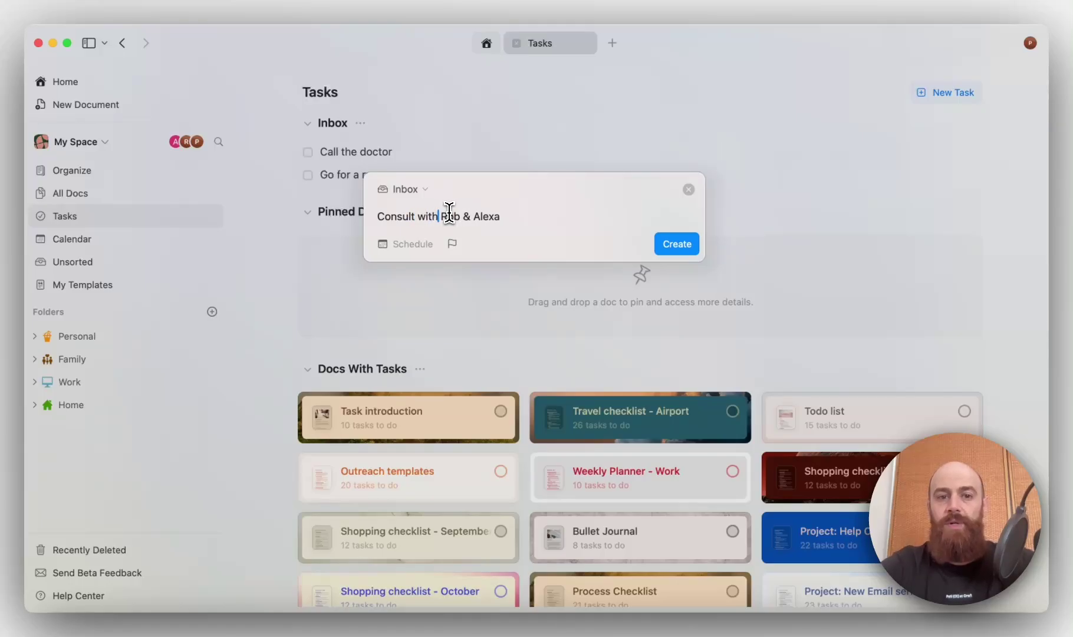
{"action": "left_click", "coordinate": [675, 242]}
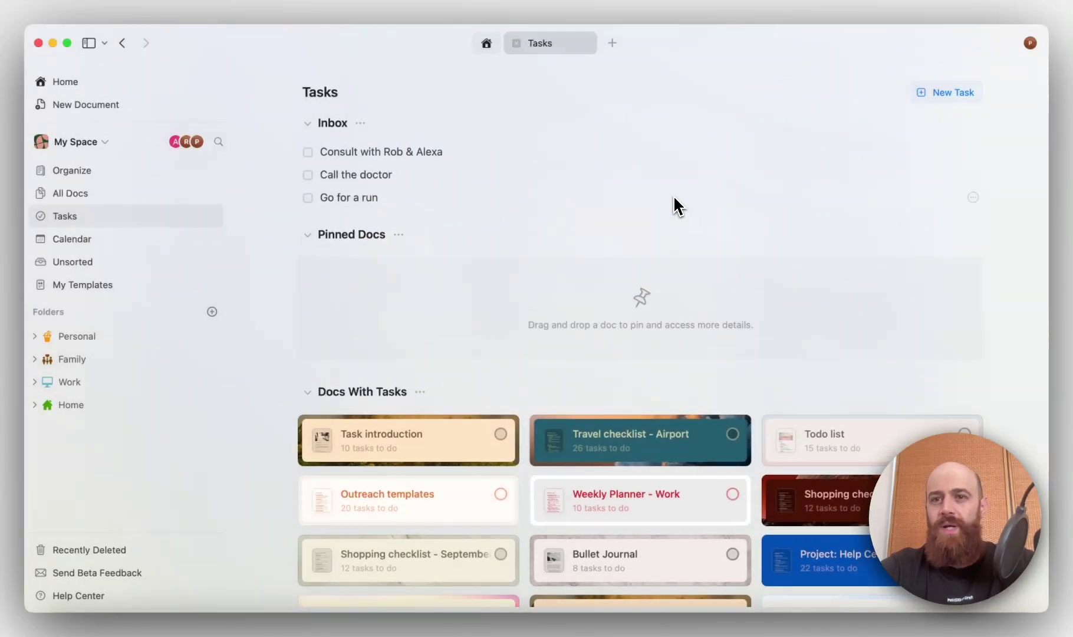
Add another 'Consult with …' Inbox task naming one colleague
{"action": "left_click", "coordinate": [946, 99]}
{"action": "type", "text": "Co"}
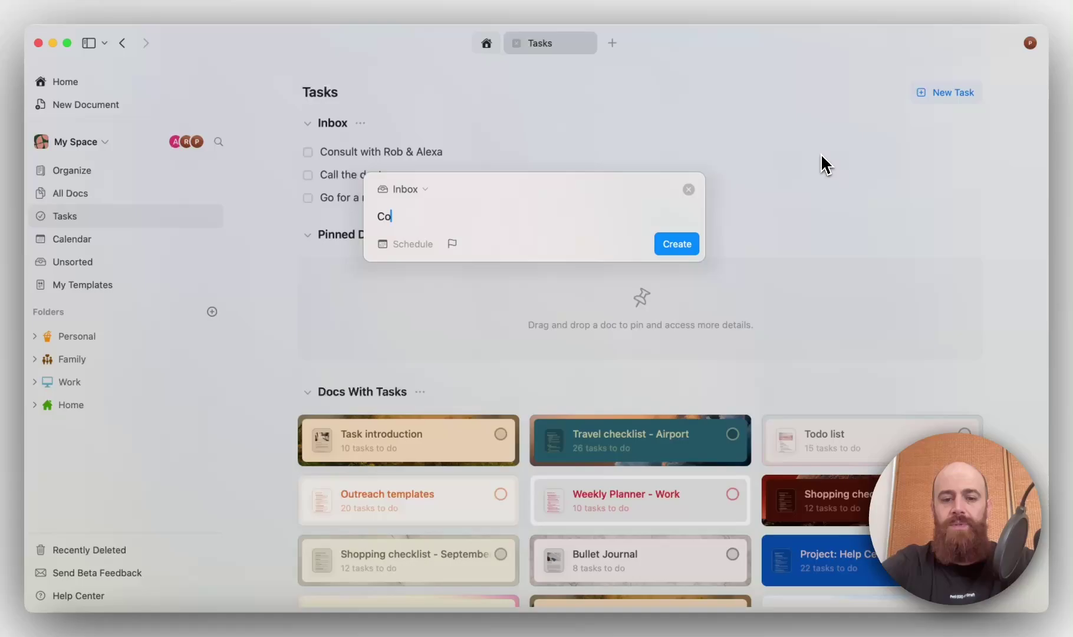
{"action": "type", "text": "nsult with "}
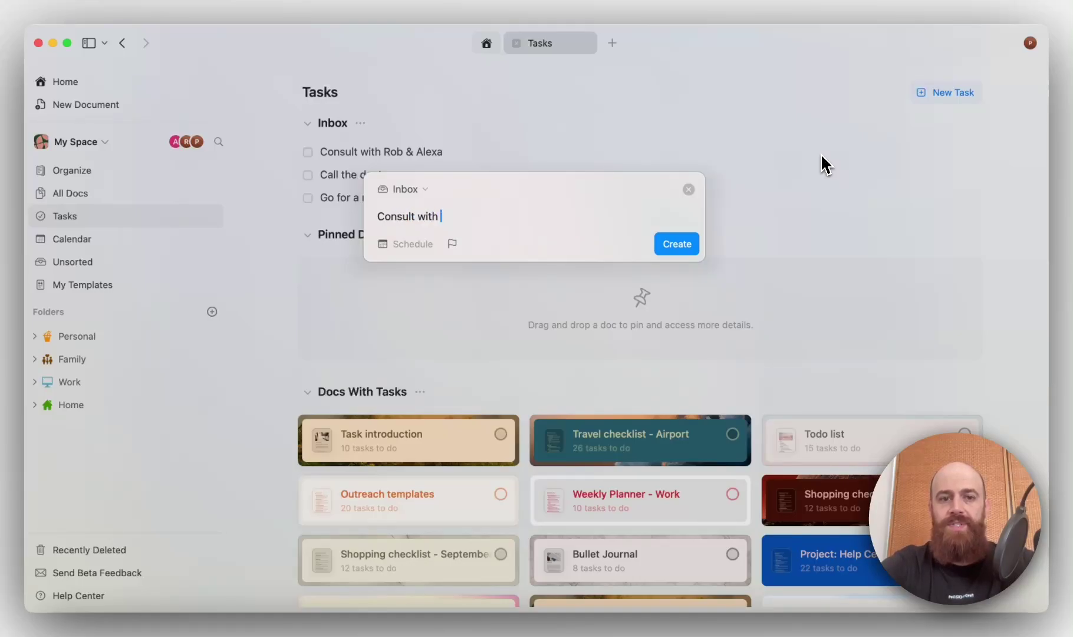
{"action": "type", "text": "Abner"}
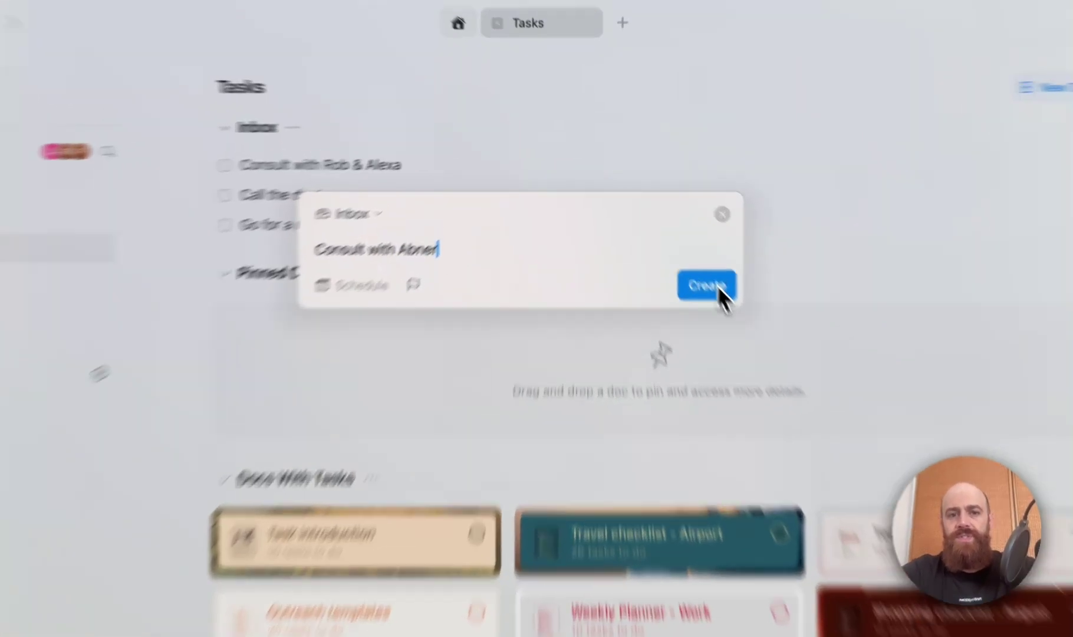
{"action": "left_click", "coordinate": [686, 246]}
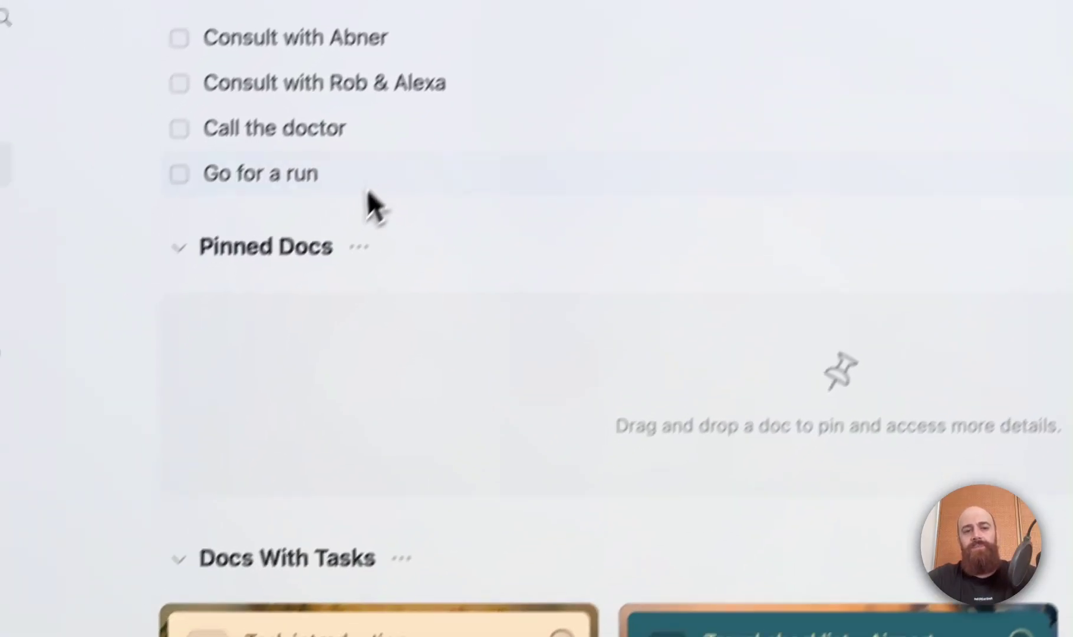
Schedule 'Go for a run' for today, October 21
{"action": "left_click", "coordinate": [236, 342]}
{"action": "left_click", "coordinate": [425, 180]}
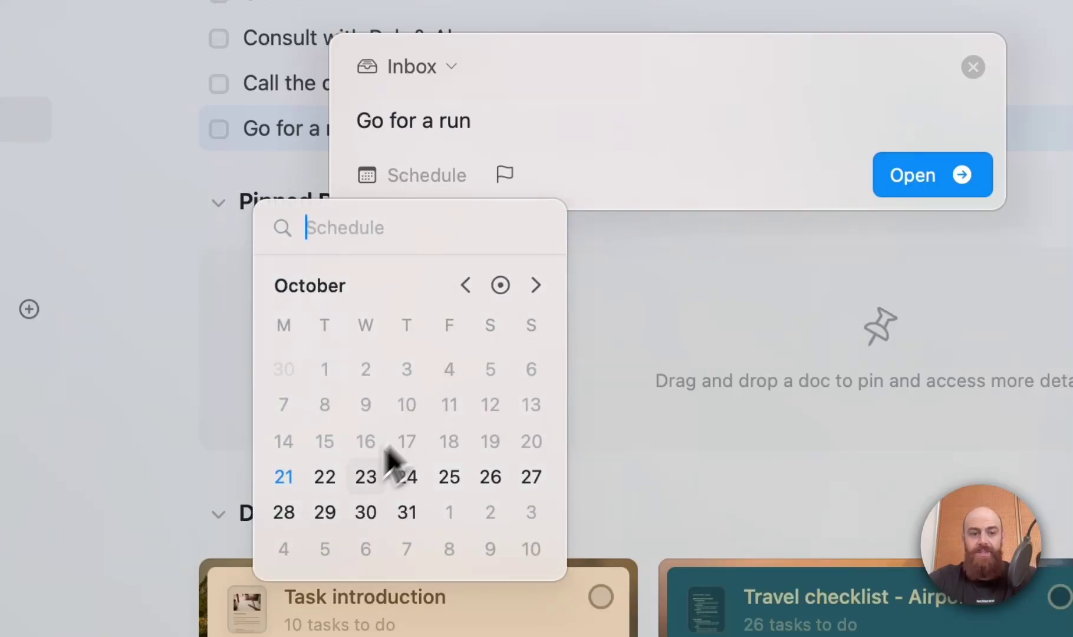
{"action": "left_click", "coordinate": [285, 478]}
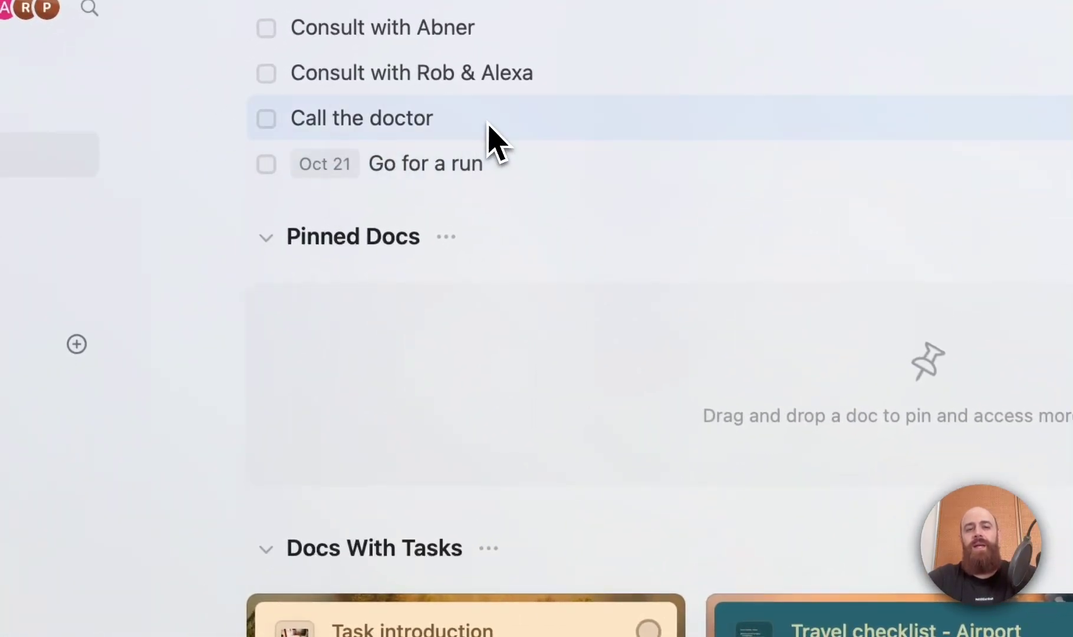
Schedule 'Call the doctor' for October 23
{"action": "left_click", "coordinate": [489, 125]}
{"action": "left_click", "coordinate": [457, 206]}
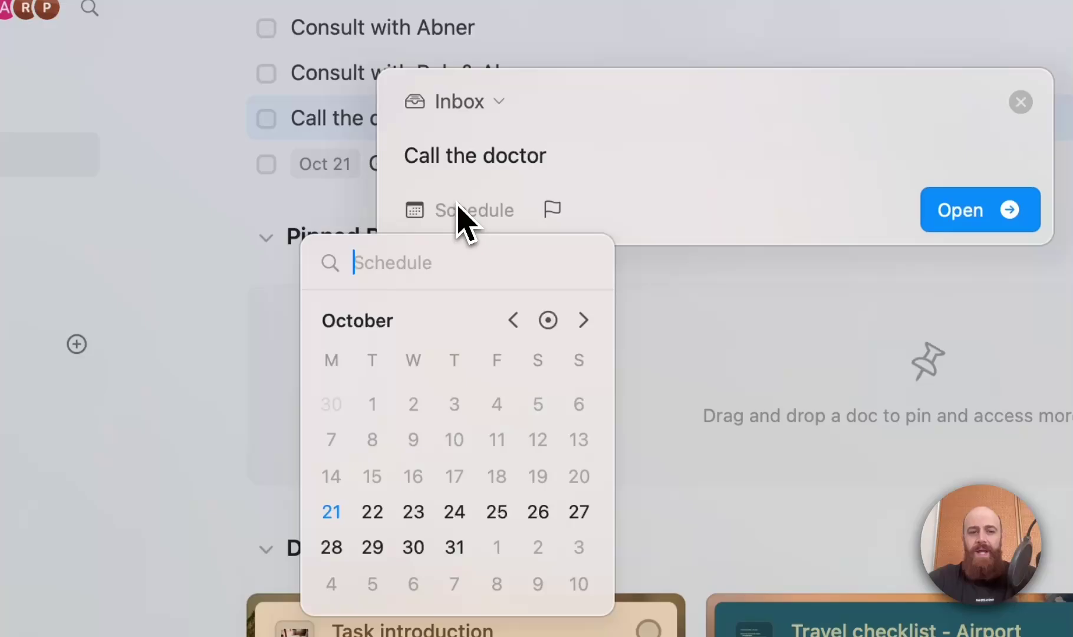
{"action": "left_click", "coordinate": [416, 516]}
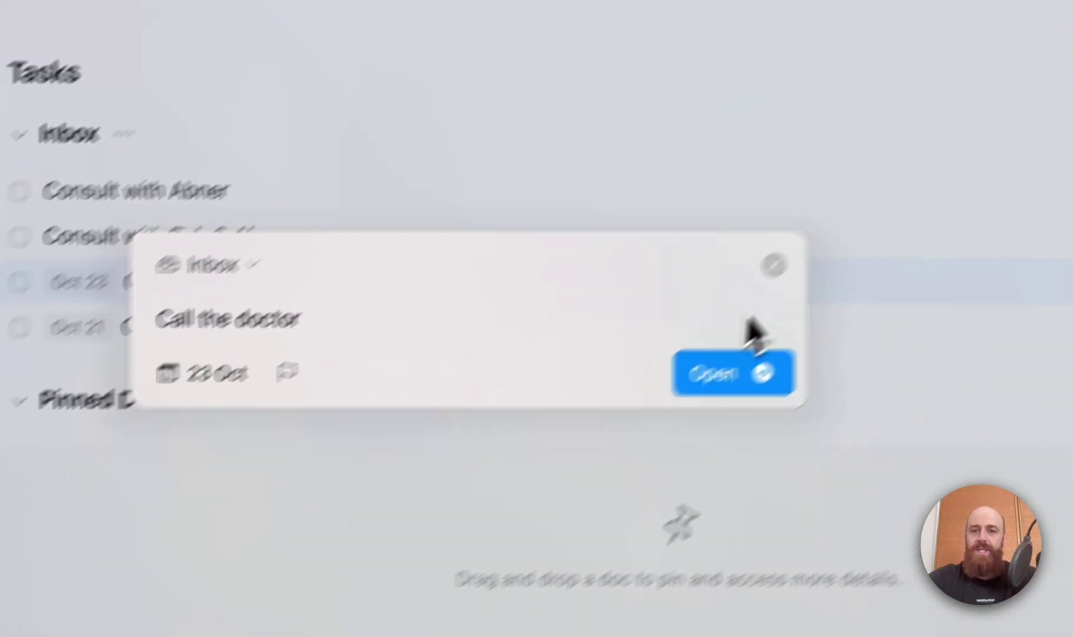
{"action": "left_click", "coordinate": [1020, 102]}
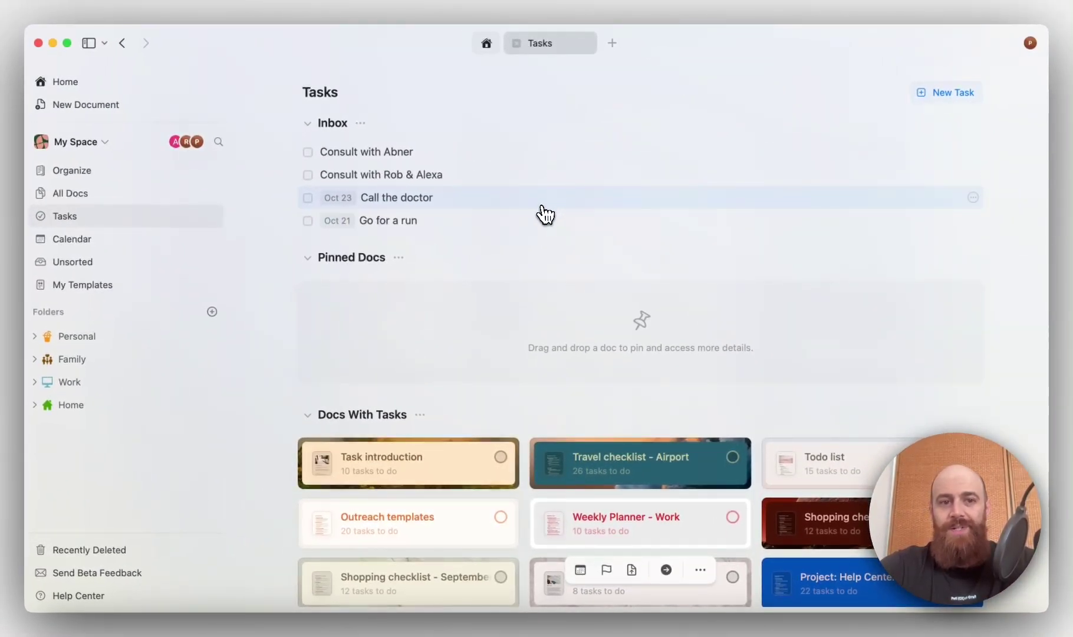
Mark 'Go for a run' as completed
{"action": "scroll", "coordinate": [532, 252], "scroll_direction": "down", "scroll_amount": 1}
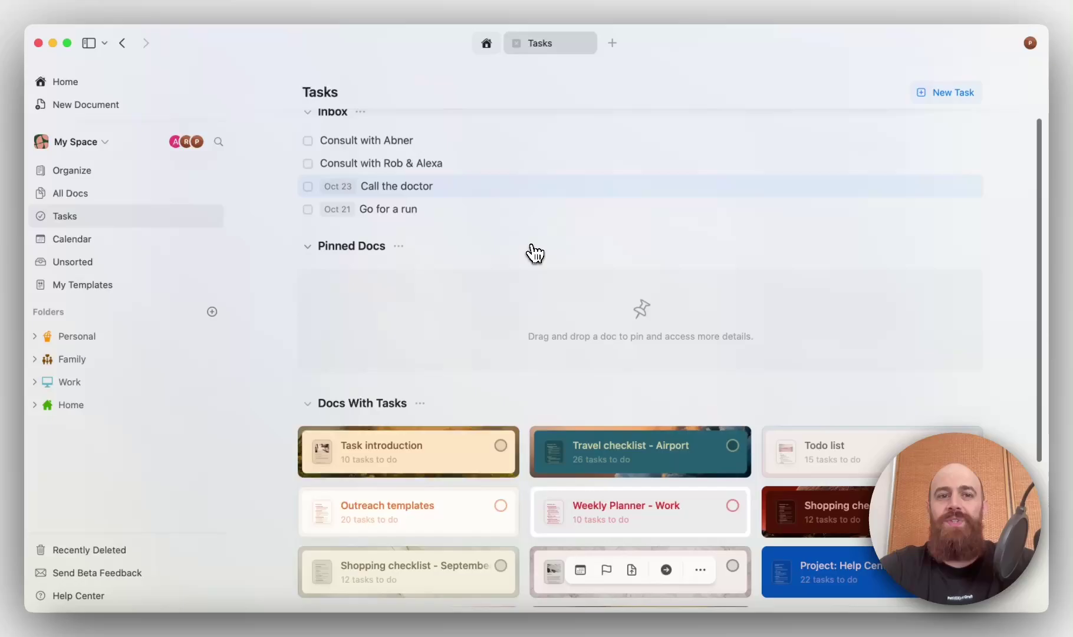
{"action": "scroll", "coordinate": [532, 252], "scroll_direction": "up", "scroll_amount": 1}
{"action": "left_click", "coordinate": [360, 123]}
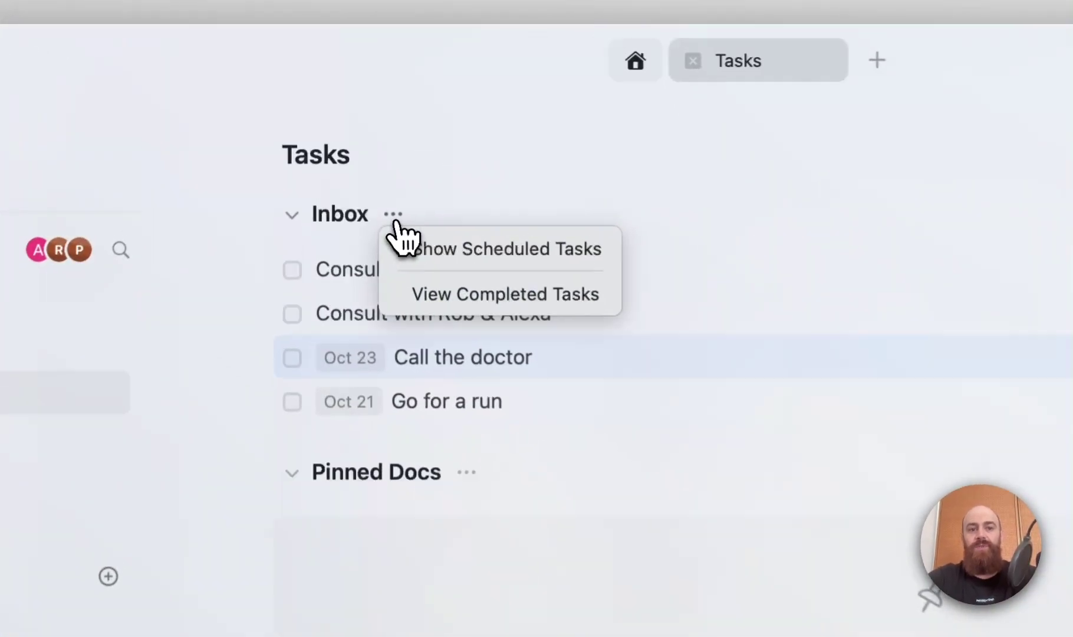
{"action": "left_click", "coordinate": [360, 123]}
{"action": "left_click", "coordinate": [289, 415]}
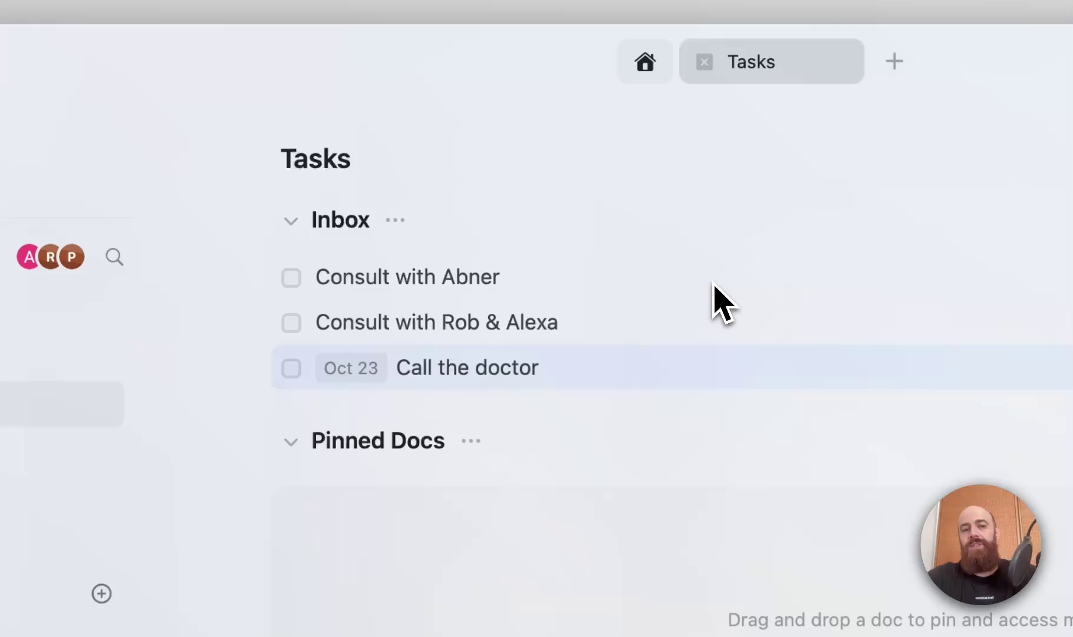
Restore 'Go for a run' from completed tasks and move it just above 'Call the doctor'
{"action": "left_click", "coordinate": [406, 219]}
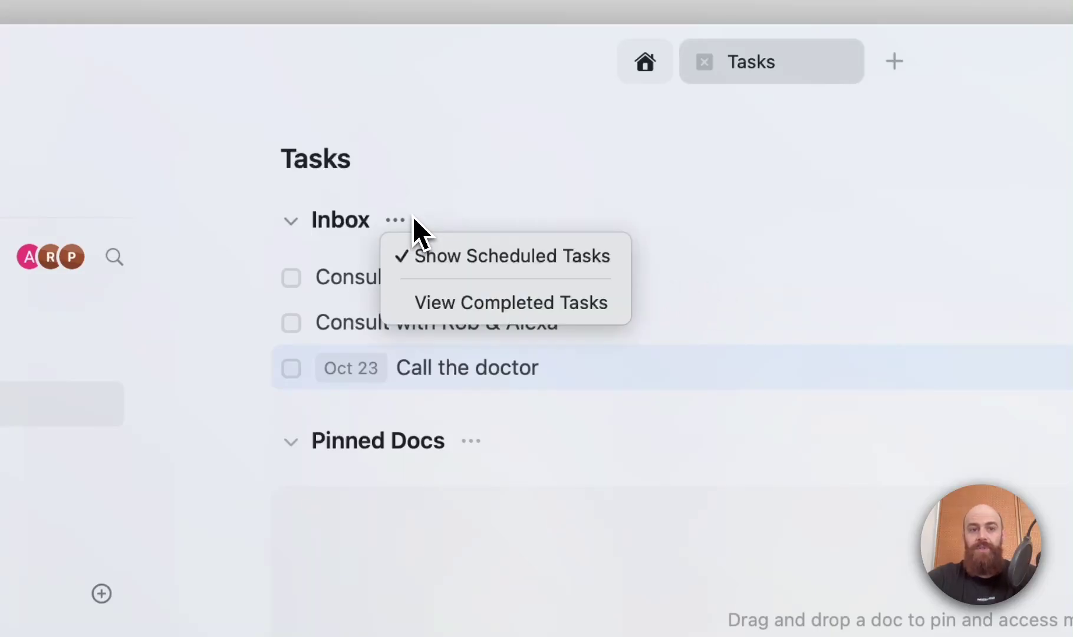
{"action": "left_click", "coordinate": [480, 292]}
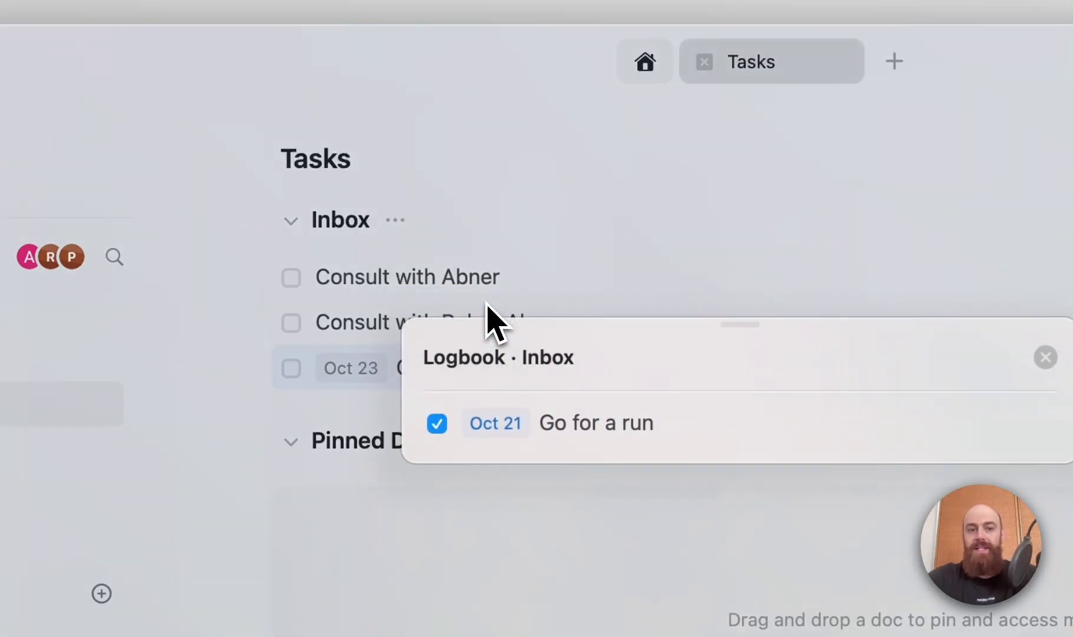
{"action": "left_click", "coordinate": [437, 421]}
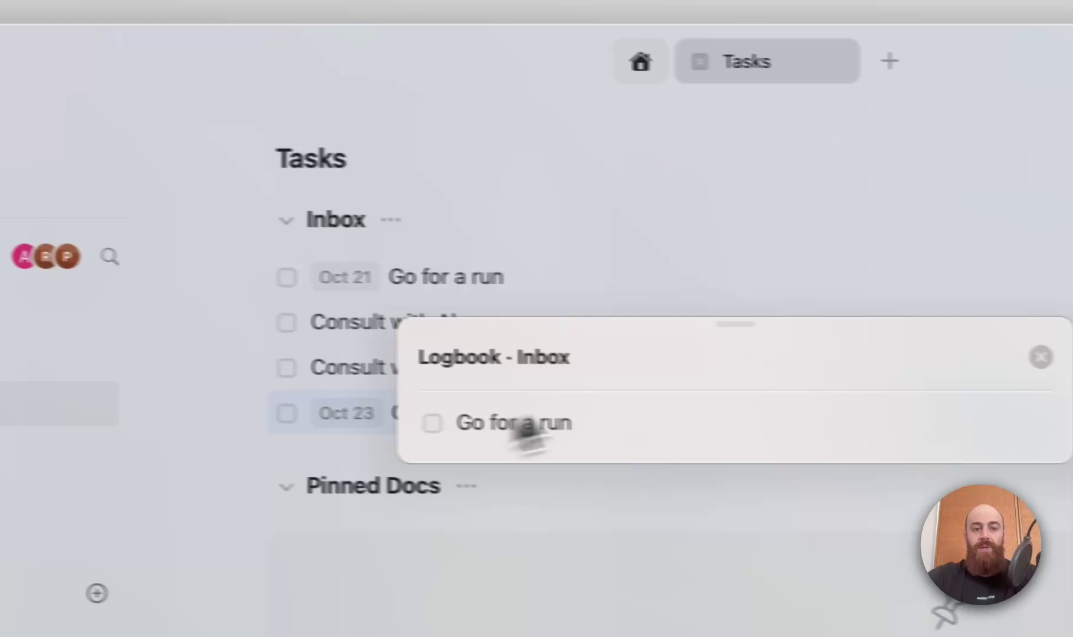
{"action": "left_click", "coordinate": [793, 341]}
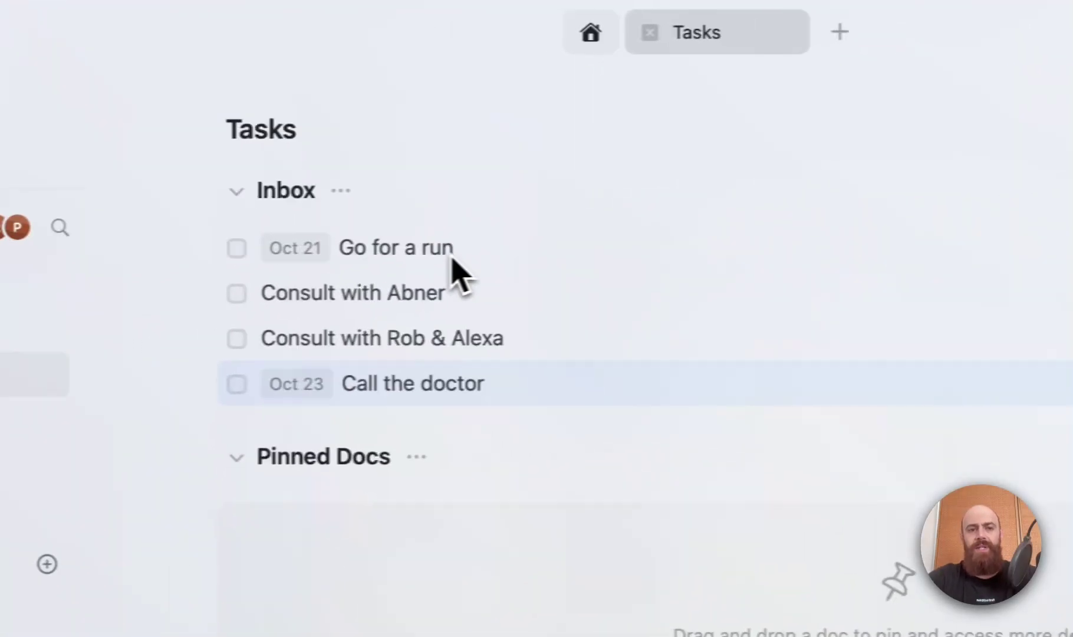
{"action": "left_click_drag", "start_coordinate": [545, 255], "coordinate": [552, 355]}
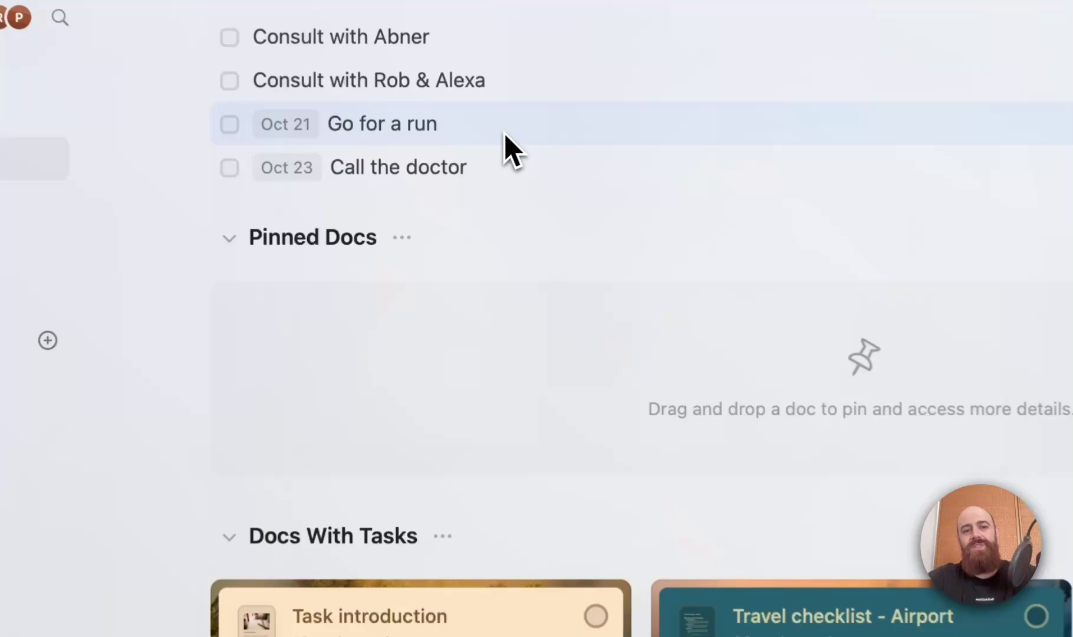
Set an October 25 deadline on the 'Go for a run' task
{"action": "left_click", "coordinate": [504, 133]}
{"action": "left_click", "coordinate": [481, 214]}
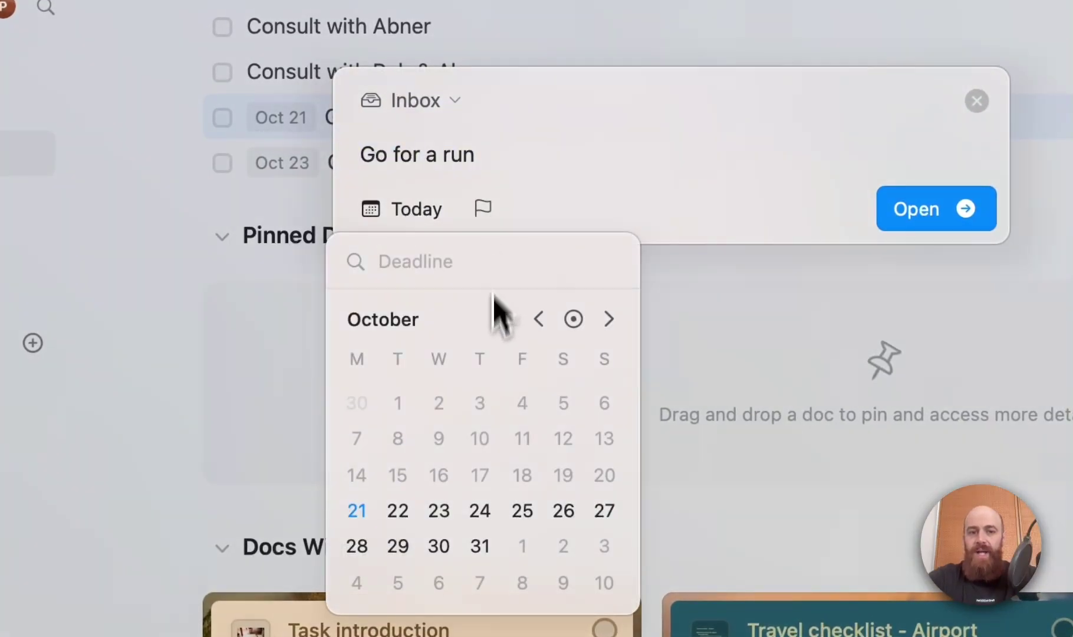
{"action": "left_click", "coordinate": [537, 516]}
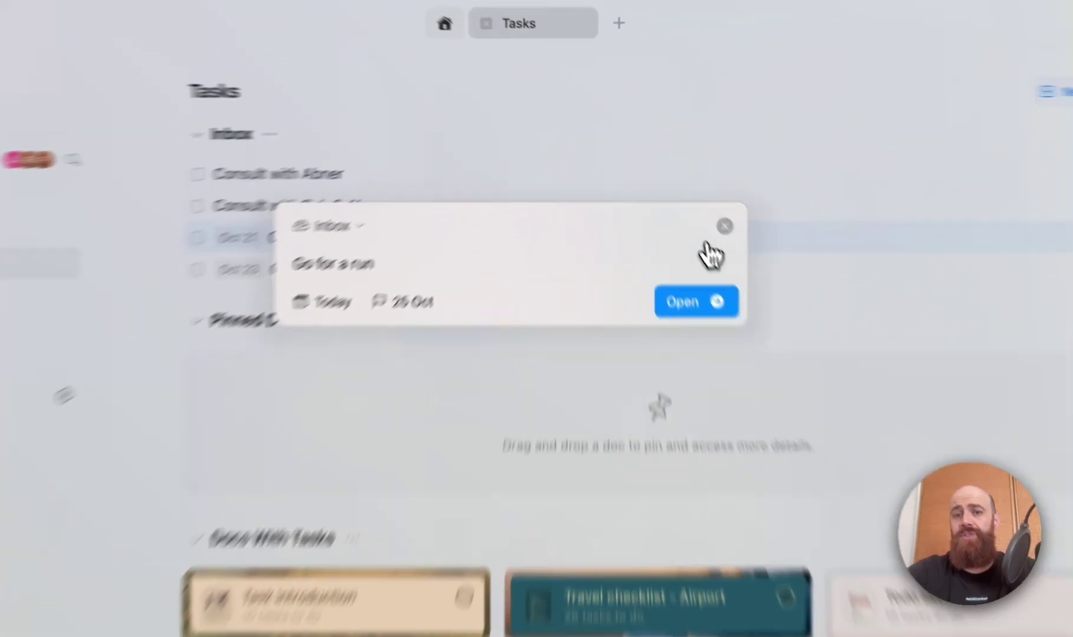
{"action": "left_click", "coordinate": [688, 189]}
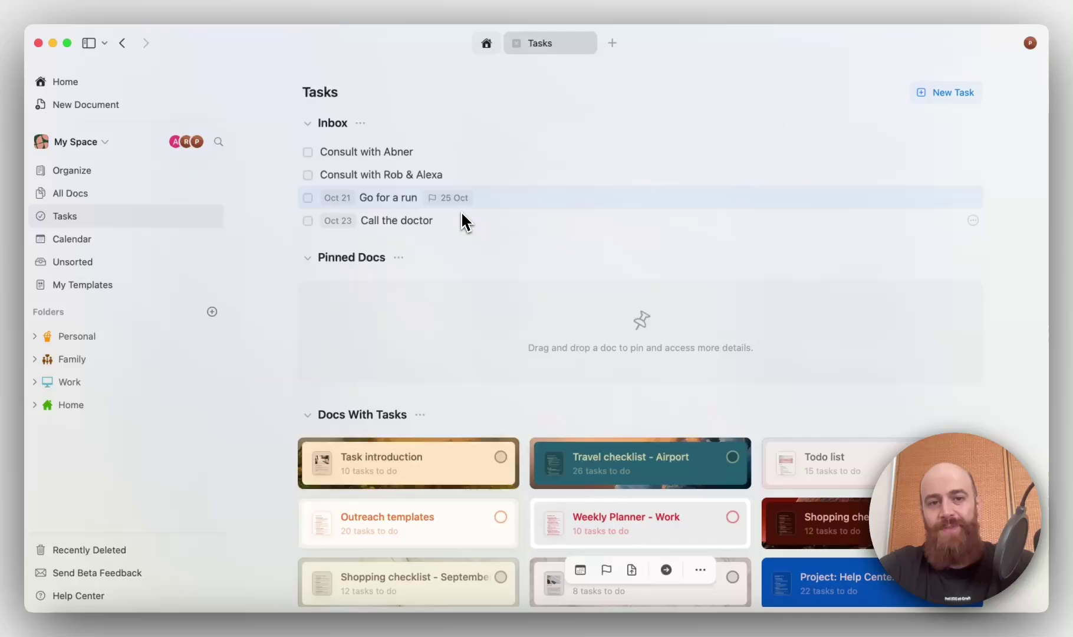
Complete 'Think about the tasks for the whole week' and 'Set start dates and deadlines' in Task introduction
{"action": "scroll", "coordinate": [463, 237], "scroll_direction": "down", "scroll_amount": 2}
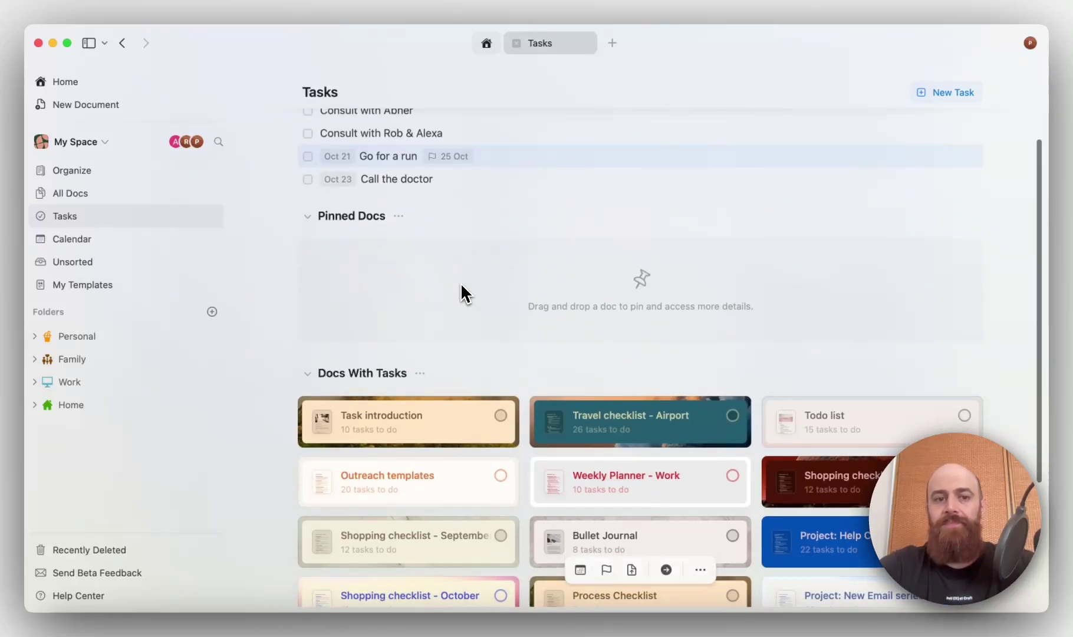
{"action": "scroll", "coordinate": [460, 284], "scroll_direction": "down", "scroll_amount": 1}
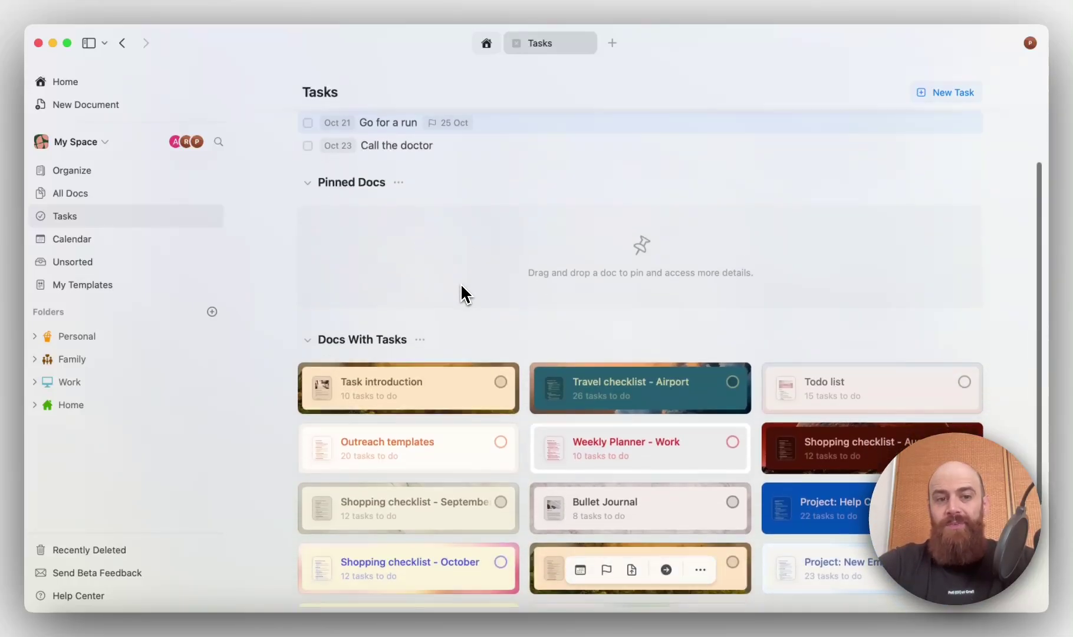
{"action": "scroll", "coordinate": [511, 331], "scroll_direction": "down", "scroll_amount": 4}
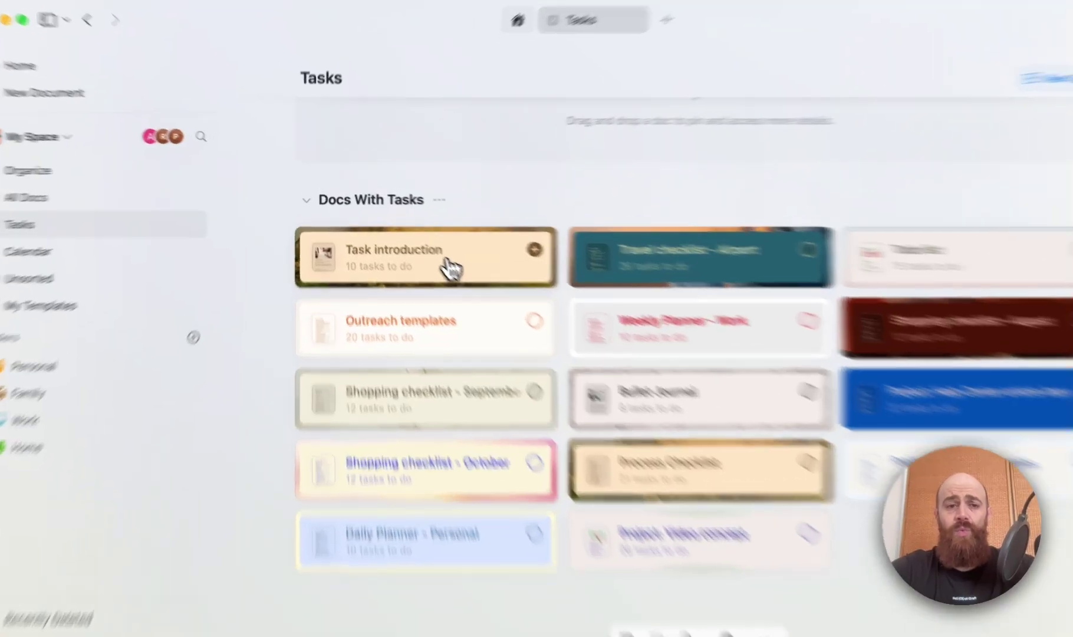
{"action": "left_click", "coordinate": [429, 253]}
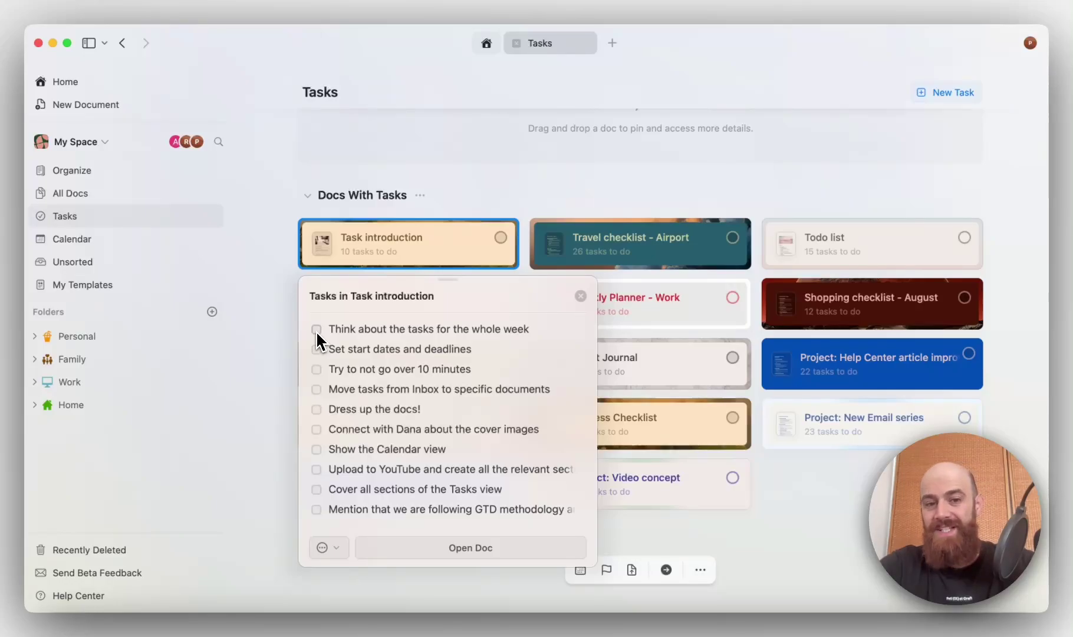
{"action": "left_click", "coordinate": [316, 329]}
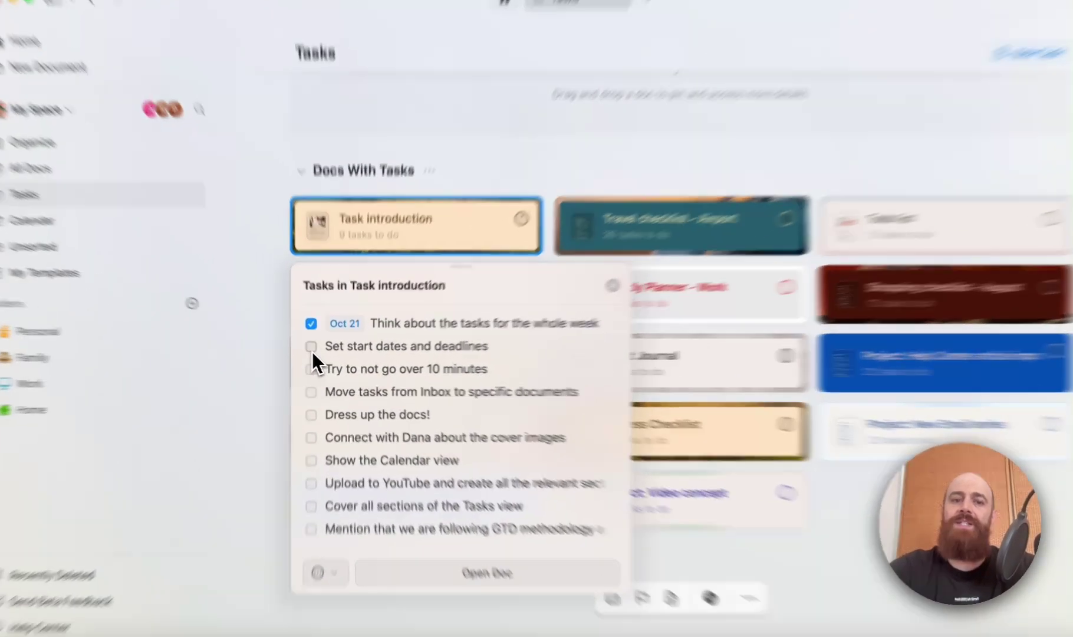
{"action": "left_click", "coordinate": [316, 350]}
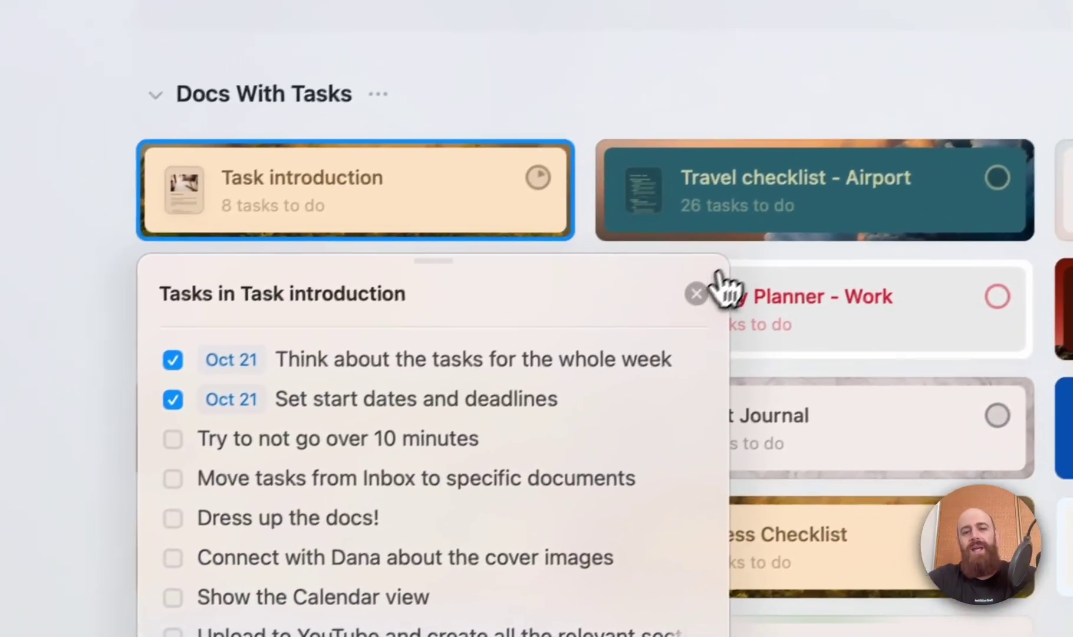
{"action": "left_click", "coordinate": [803, 223]}
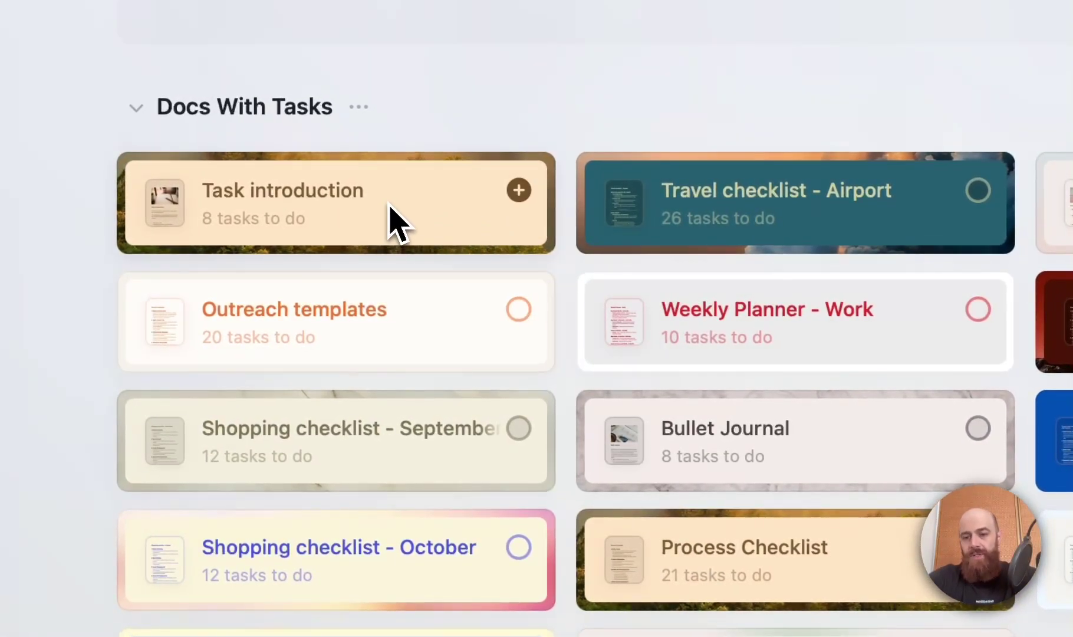
Pin the Task introduction doc into Pinned Docs and close its task list
{"action": "scroll", "coordinate": [388, 225], "scroll_direction": "up", "scroll_amount": 5}
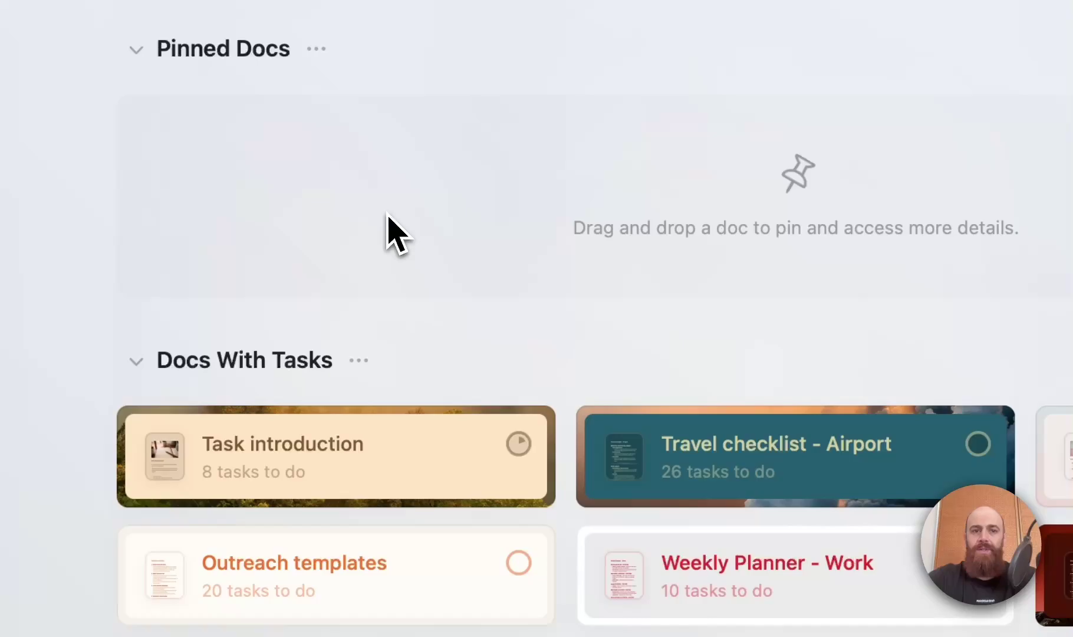
{"action": "left_click_drag", "start_coordinate": [353, 462], "coordinate": [388, 210]}
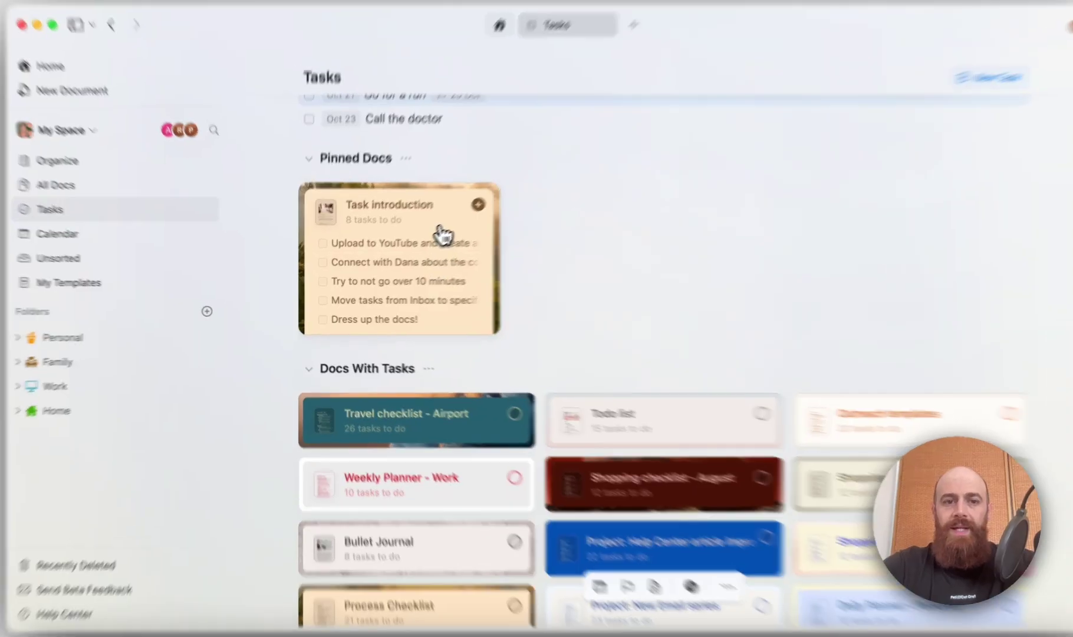
{"action": "left_click", "coordinate": [434, 220]}
{"action": "scroll", "coordinate": [503, 503], "scroll_direction": "down", "scroll_amount": 2}
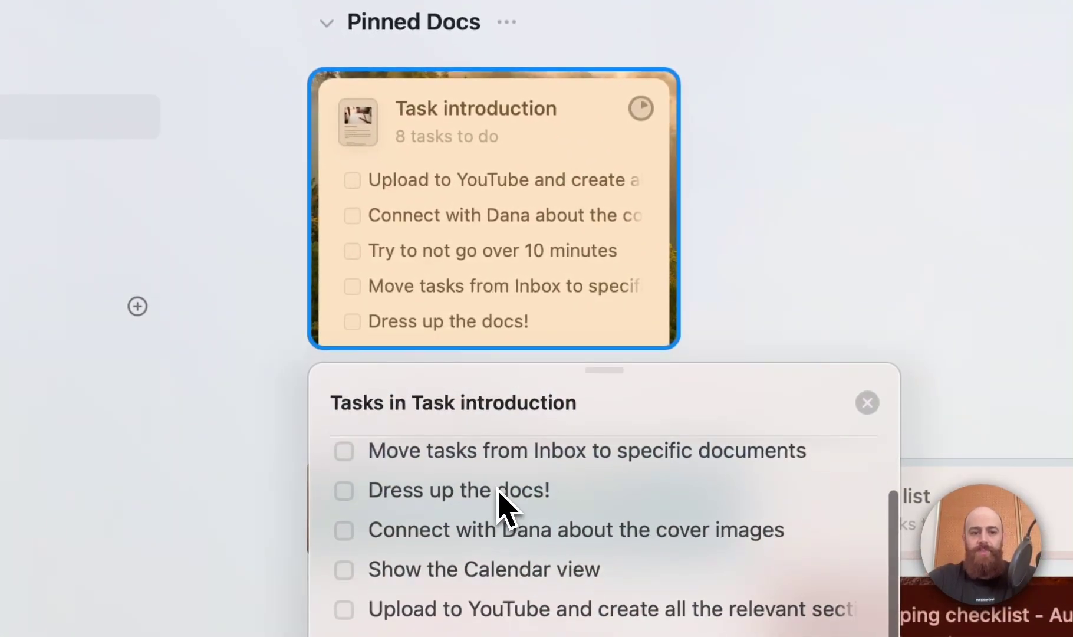
{"action": "scroll", "coordinate": [518, 339], "scroll_direction": "up", "scroll_amount": 2}
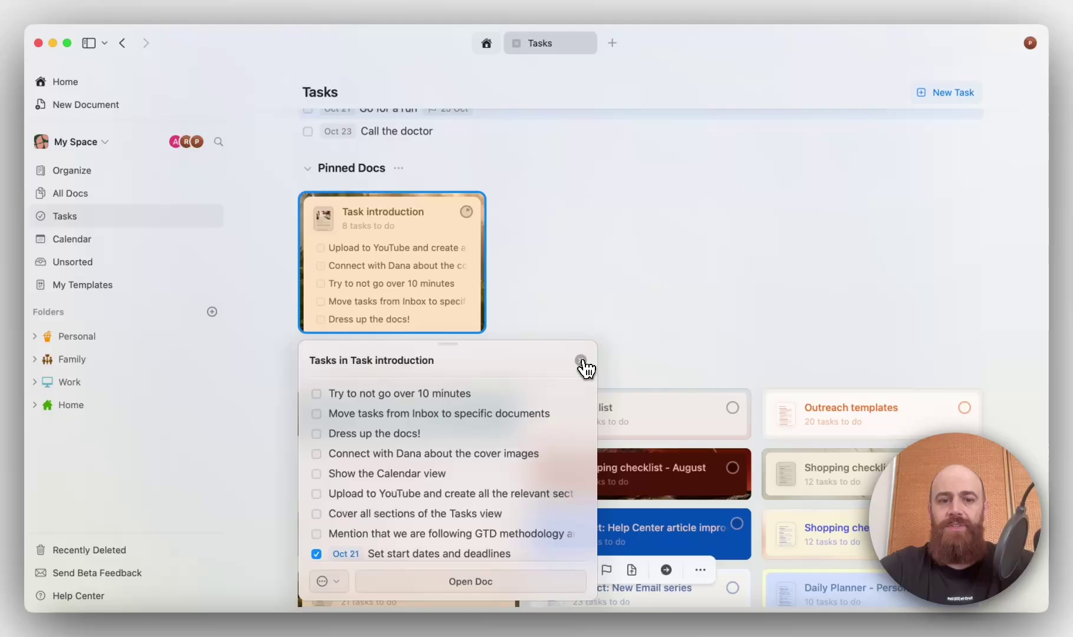
{"action": "left_click", "coordinate": [580, 359]}
{"action": "scroll", "coordinate": [590, 352], "scroll_direction": "up", "scroll_amount": 3}
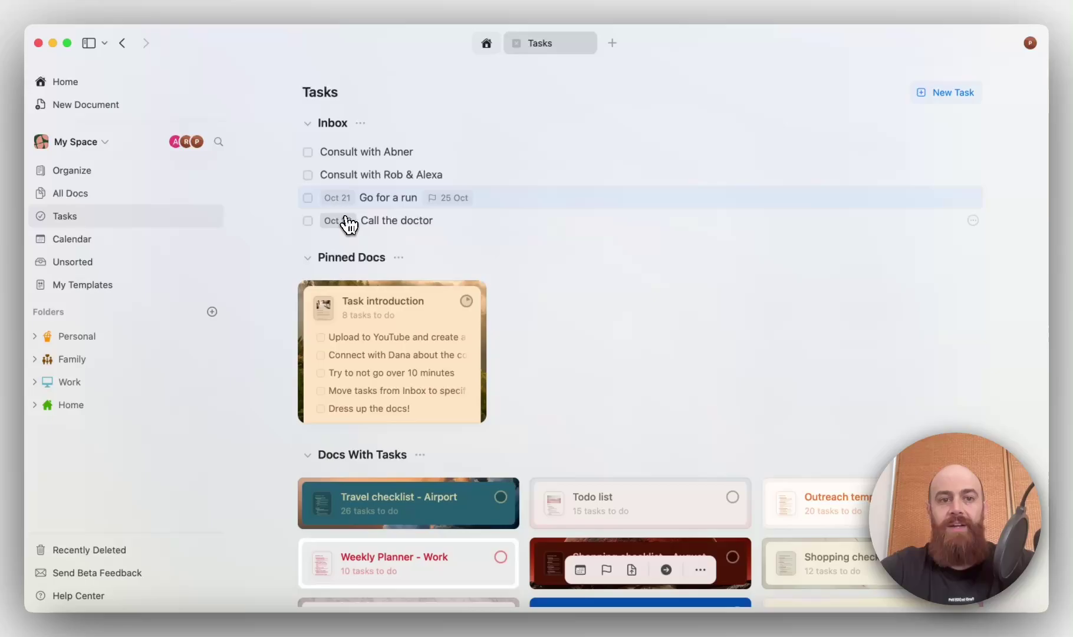
Switch to the Calendar view listing daily notes with their tasks
{"action": "left_click", "coordinate": [160, 246]}
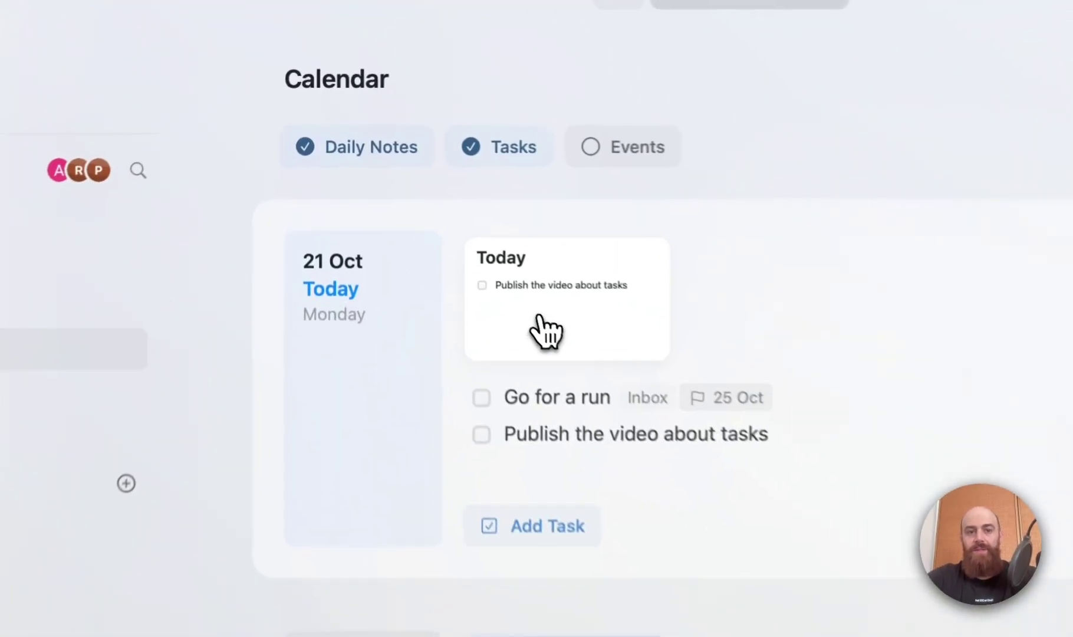
{"action": "left_click", "coordinate": [439, 227]}
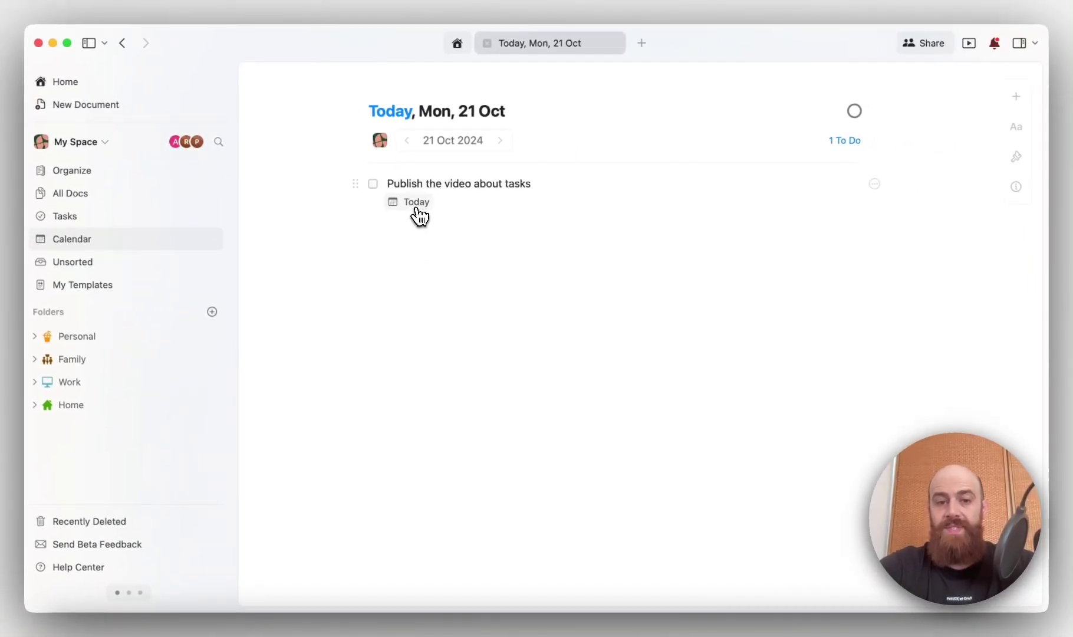
{"action": "left_click", "coordinate": [123, 44]}
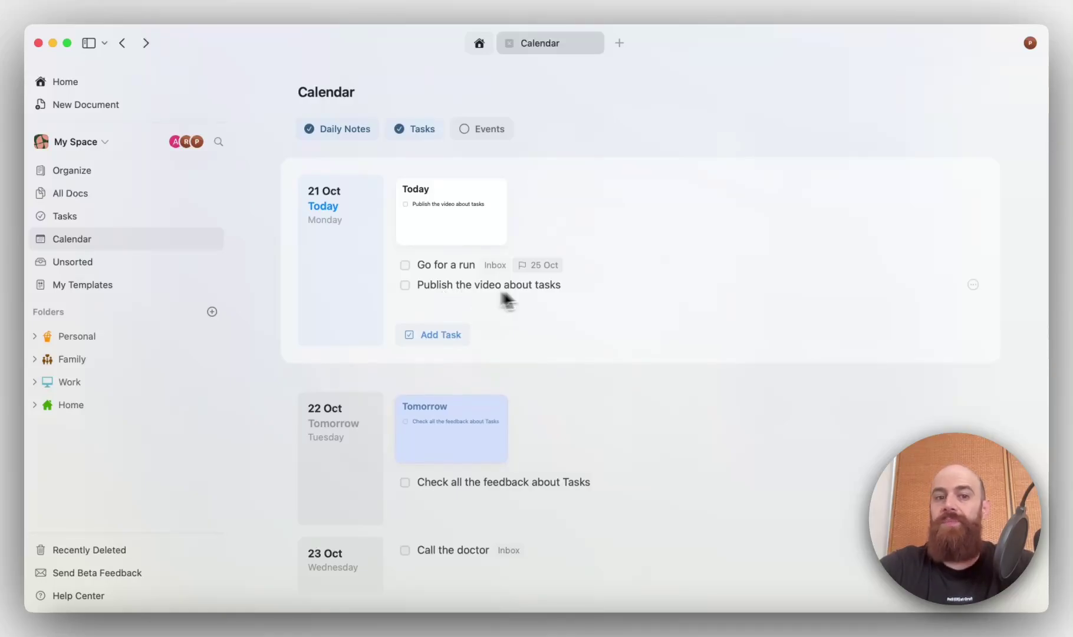
Clear the schedule date of 'Check all the feedback about Tasks' in the 22 Oct note
{"action": "scroll", "coordinate": [422, 296], "scroll_direction": "down", "scroll_amount": 3}
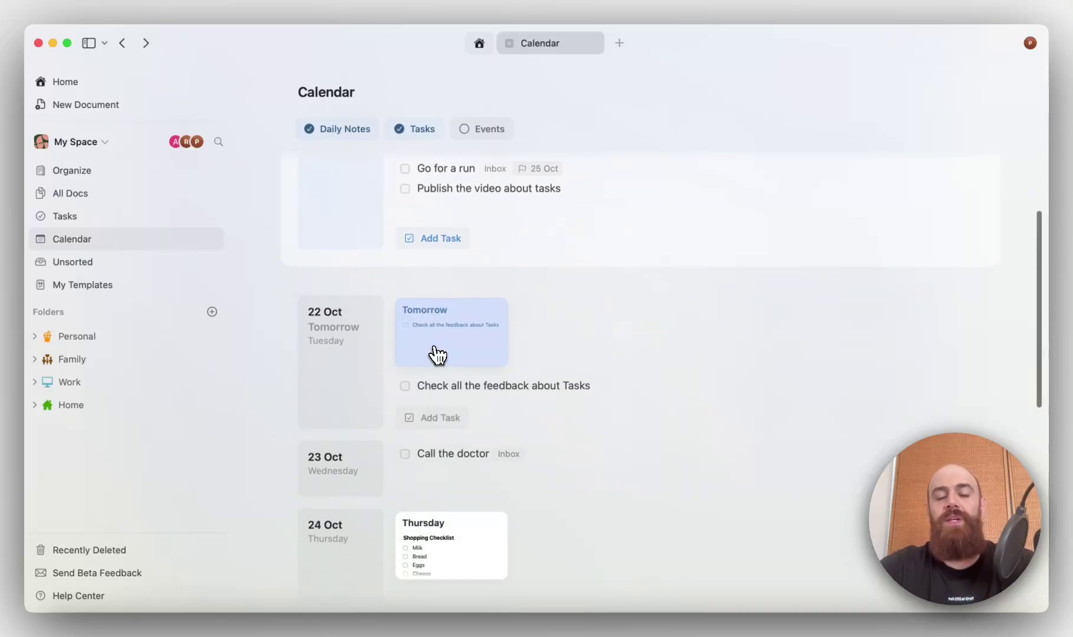
{"action": "left_click", "coordinate": [436, 356]}
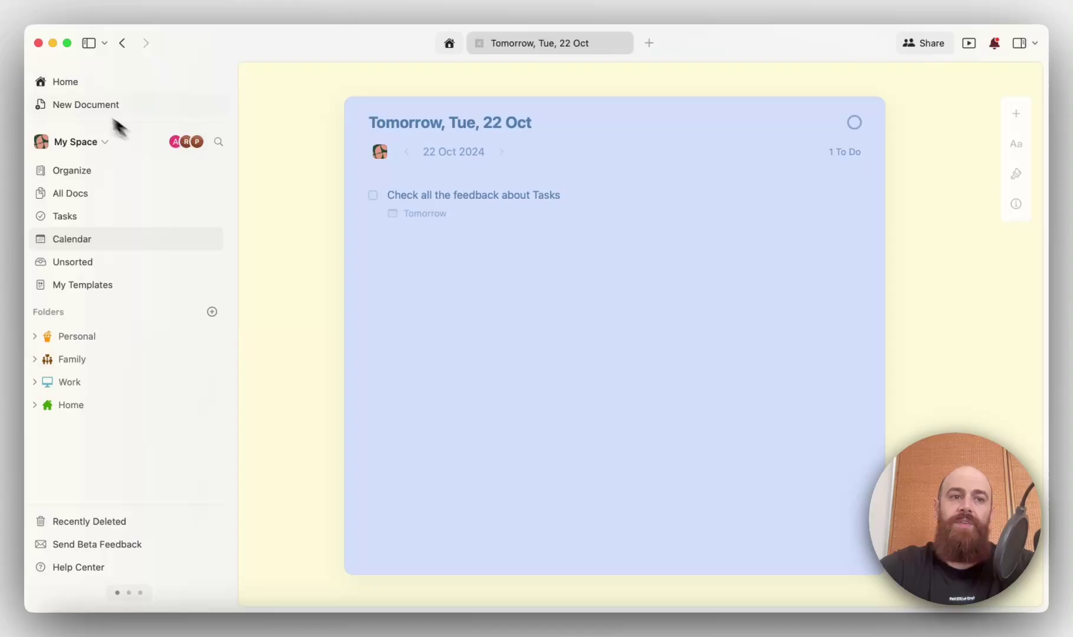
{"action": "left_click", "coordinate": [122, 43]}
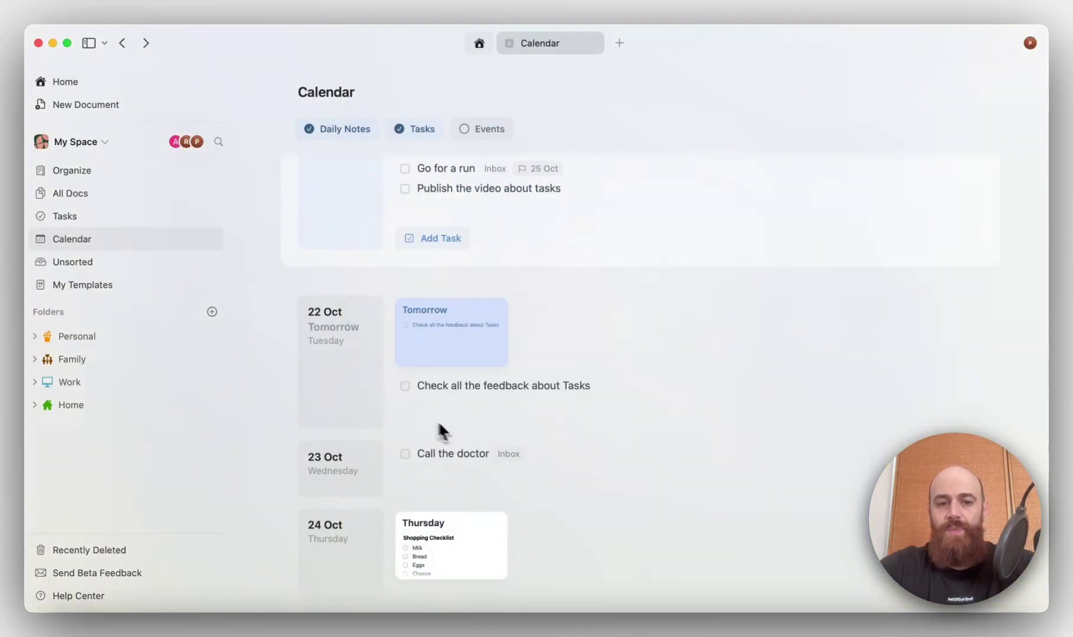
{"action": "left_click", "coordinate": [440, 352]}
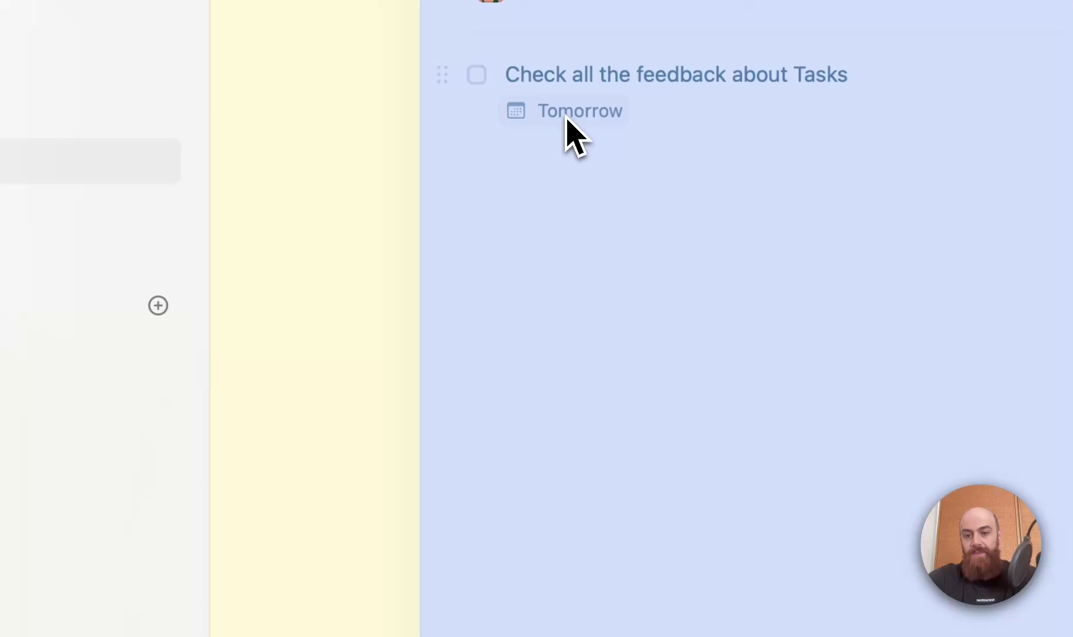
{"action": "left_click", "coordinate": [566, 117]}
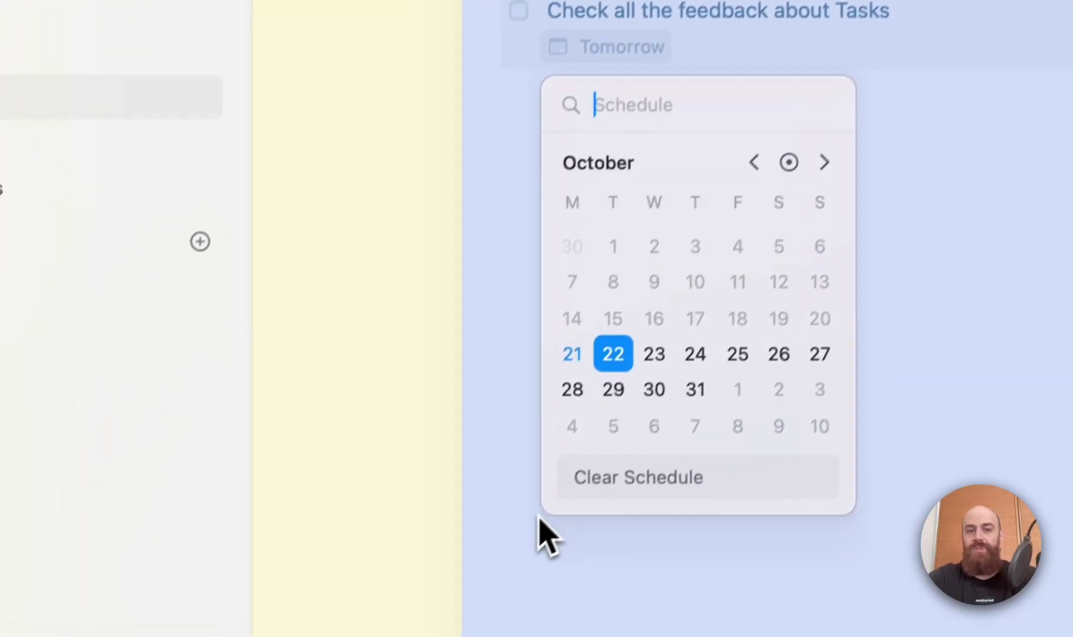
{"action": "left_click", "coordinate": [592, 553]}
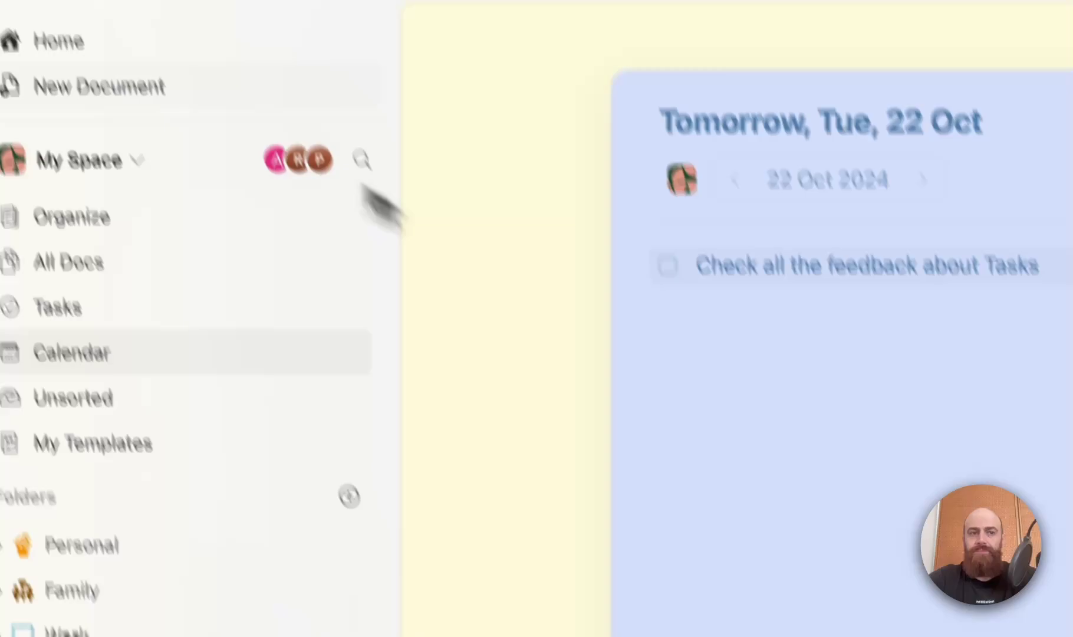
{"action": "left_click", "coordinate": [212, 52]}
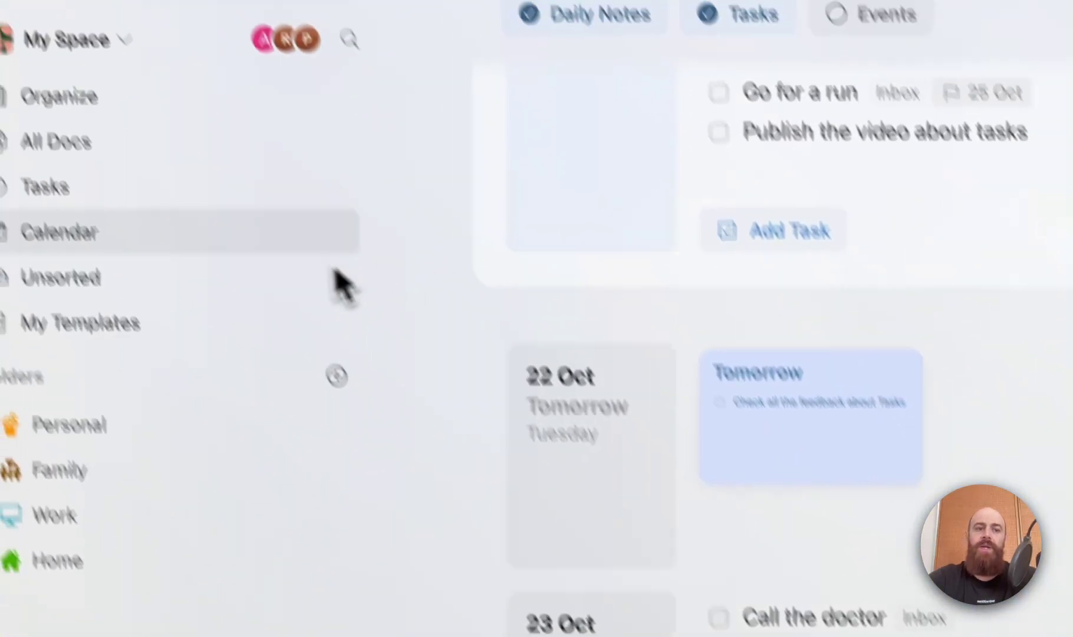
Open the Task introduction document from its pinned card on the Tasks page
{"action": "left_click", "coordinate": [152, 226]}
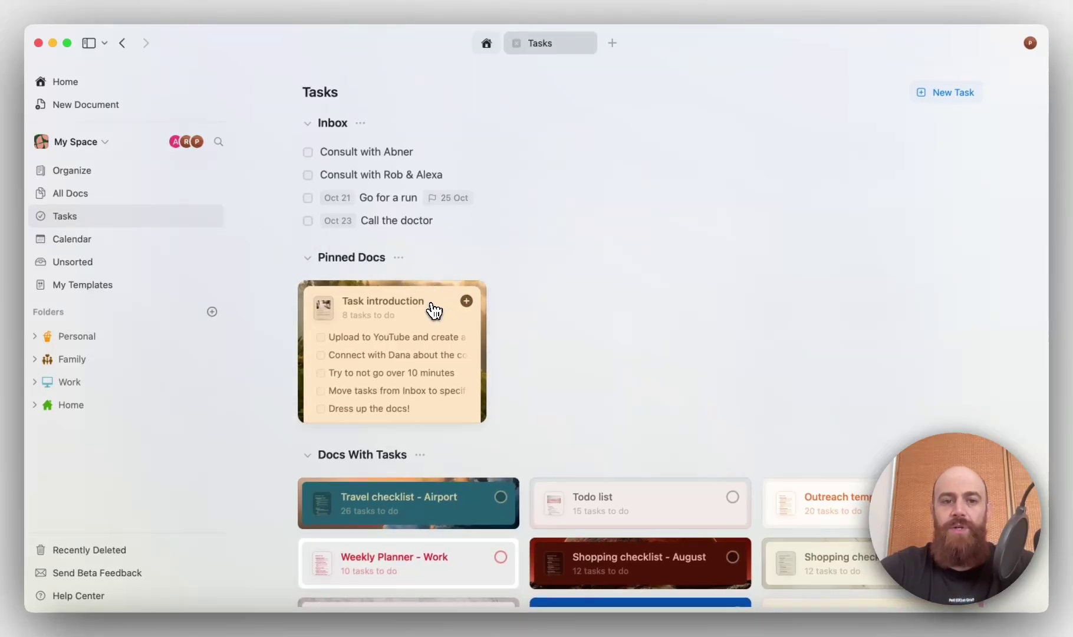
{"action": "left_click", "coordinate": [436, 311]}
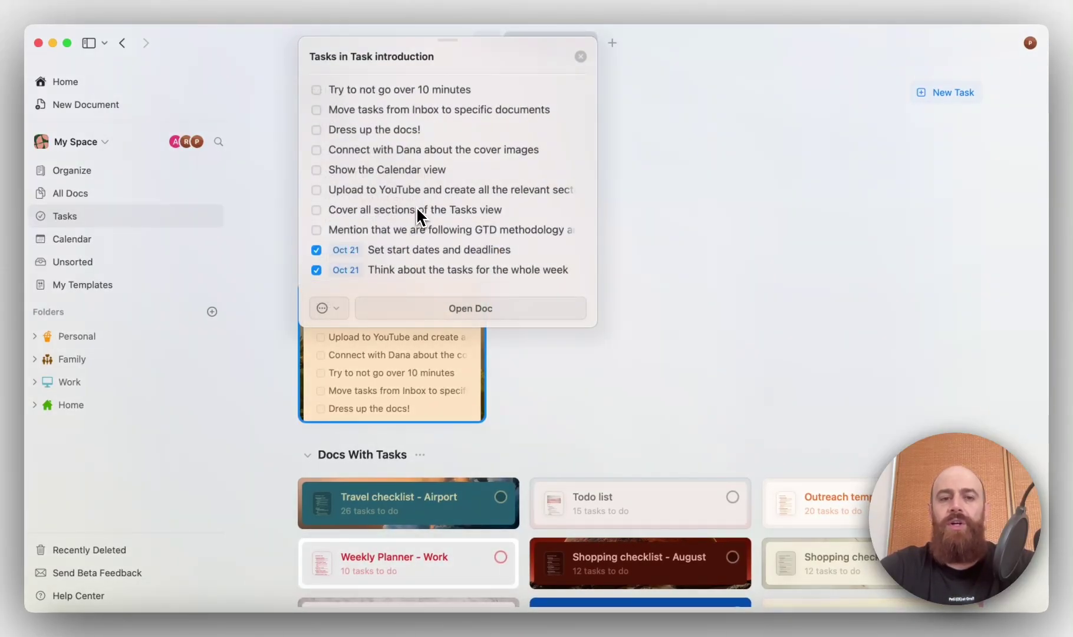
{"action": "left_click", "coordinate": [482, 313]}
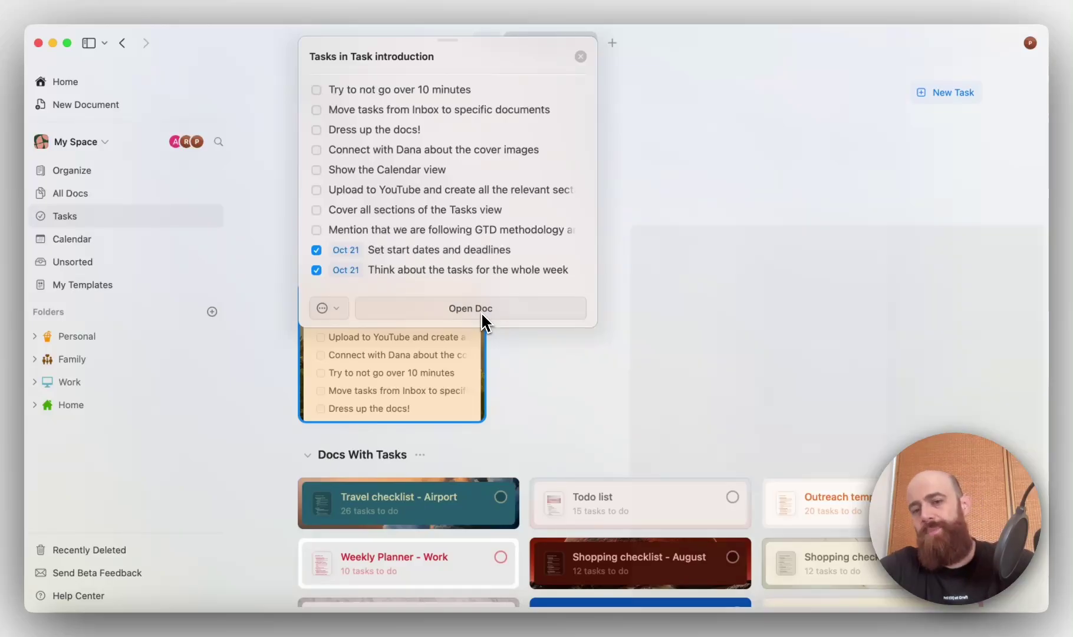
Check off 'Dress up the docs!' and the GTD methodology task in the document
{"action": "scroll", "coordinate": [399, 395], "scroll_direction": "down", "scroll_amount": 10}
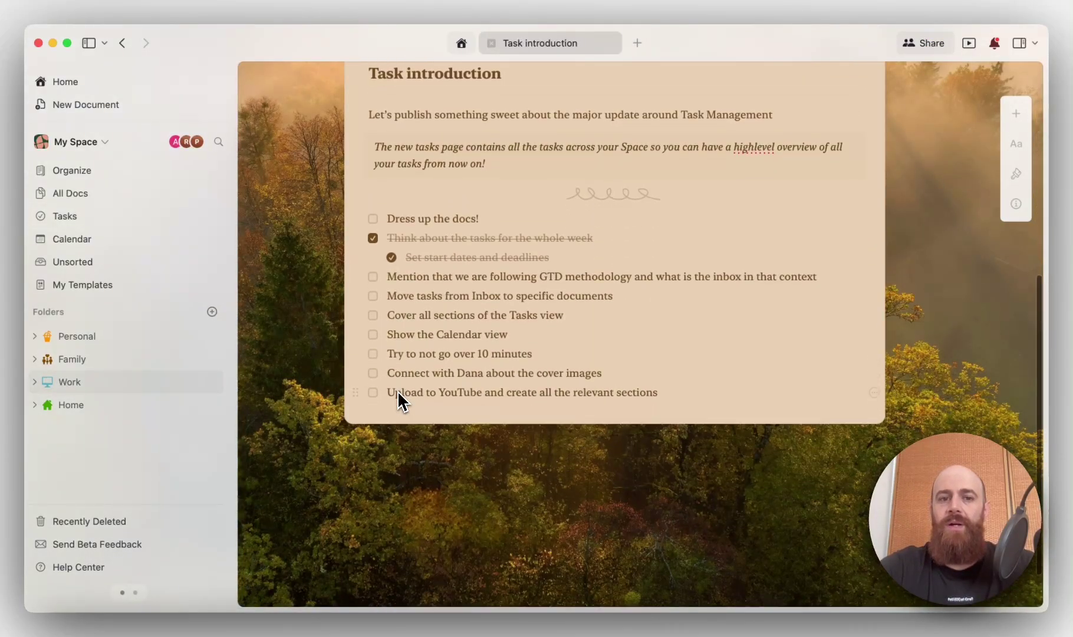
{"action": "left_click", "coordinate": [372, 218]}
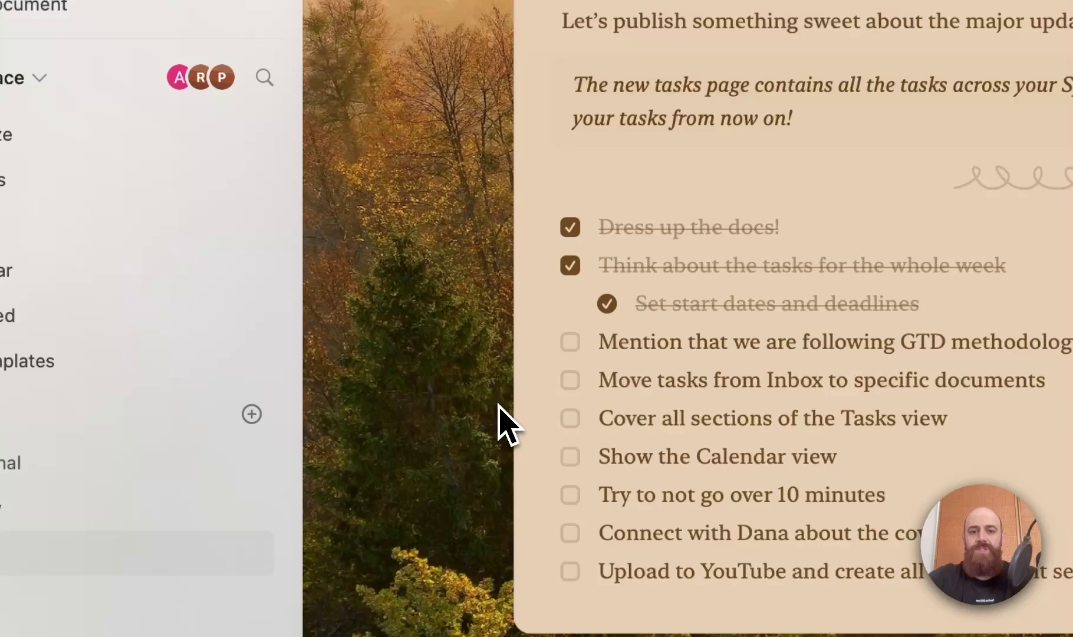
{"action": "scroll", "coordinate": [499, 407], "scroll_direction": "down", "scroll_amount": 1}
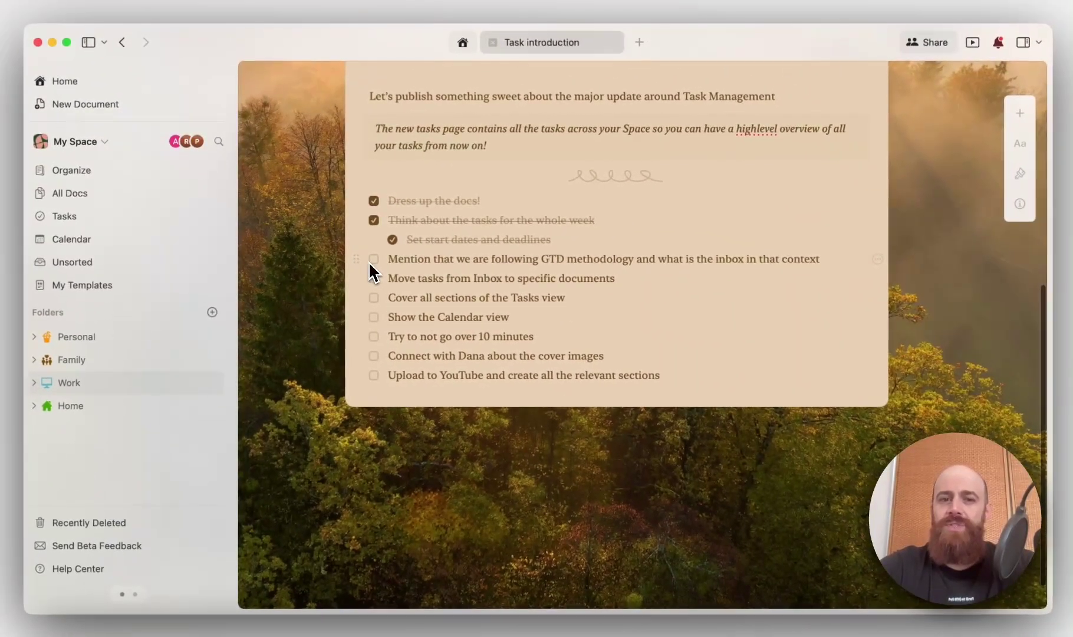
{"action": "left_click", "coordinate": [373, 260]}
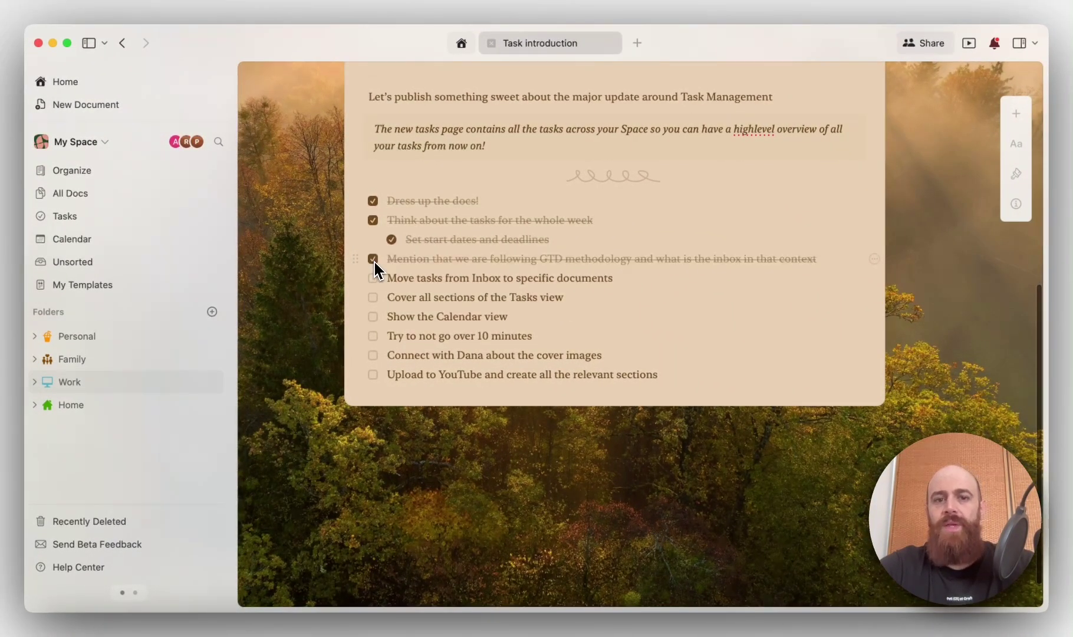
{"action": "left_click", "coordinate": [427, 283]}
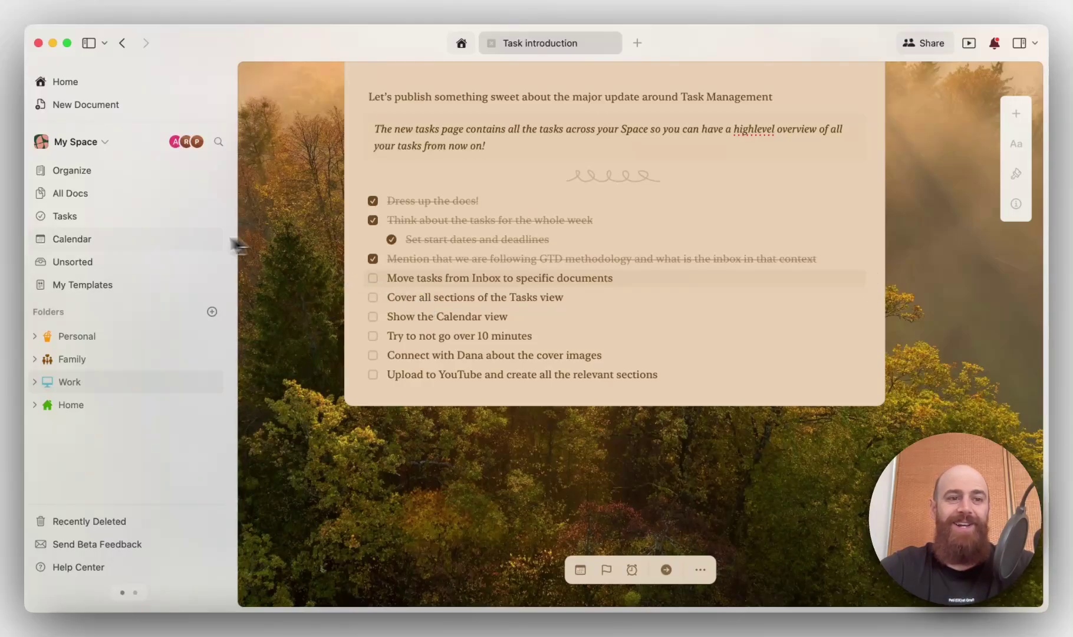
Move the inbox task 'Go for a run' into the Physical Activity doc, found by searching 'phy'
{"action": "left_click", "coordinate": [133, 219]}
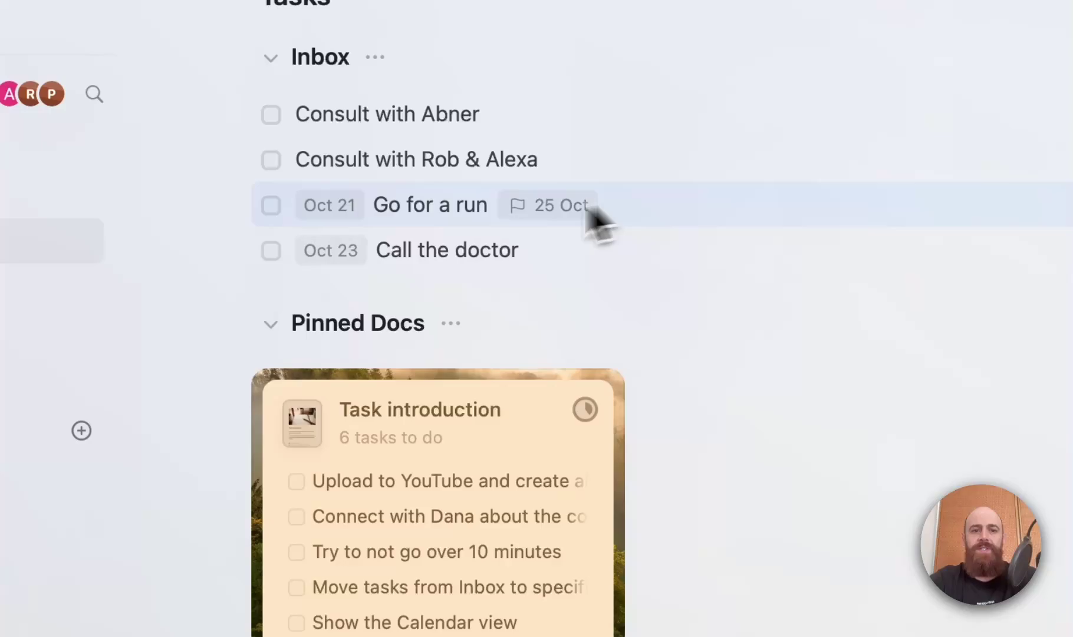
{"action": "left_click", "coordinate": [421, 209]}
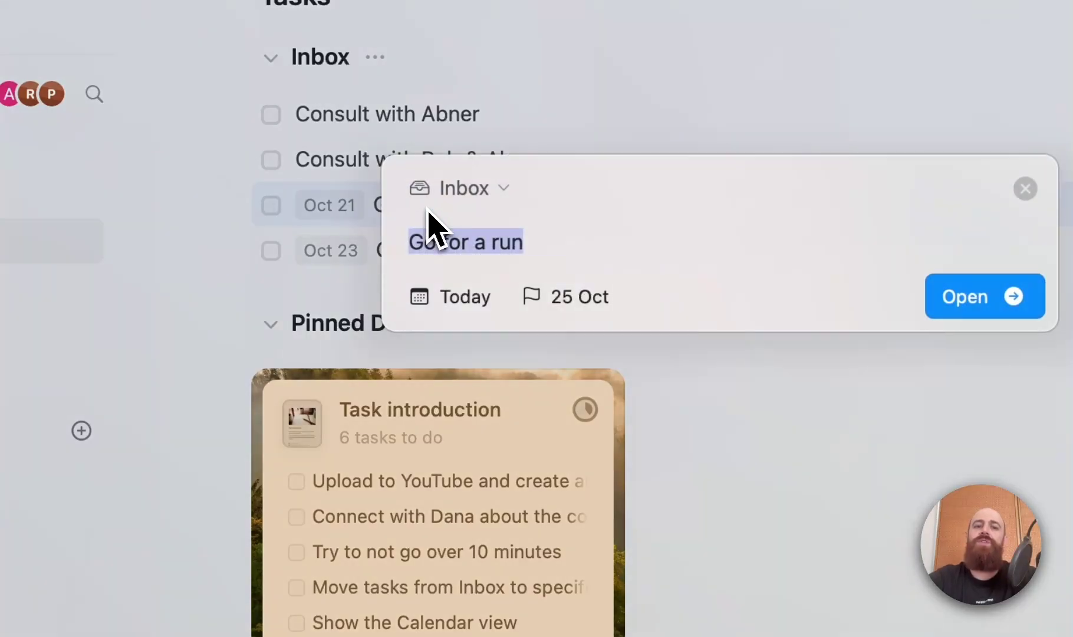
{"action": "left_click", "coordinate": [485, 188]}
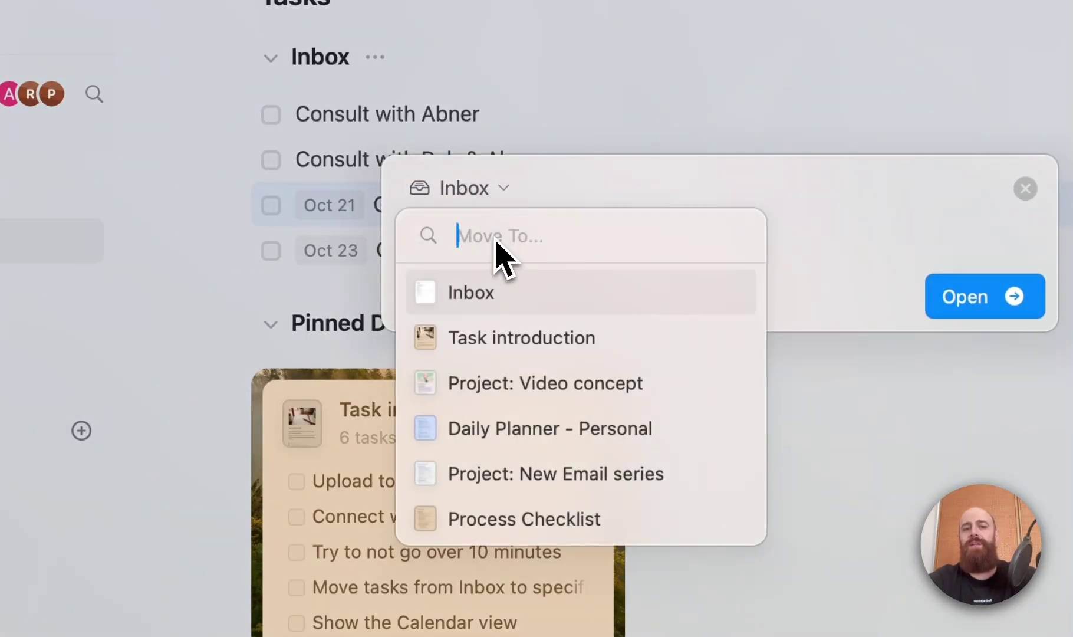
{"action": "scroll", "coordinate": [541, 462], "scroll_direction": "down", "scroll_amount": 5}
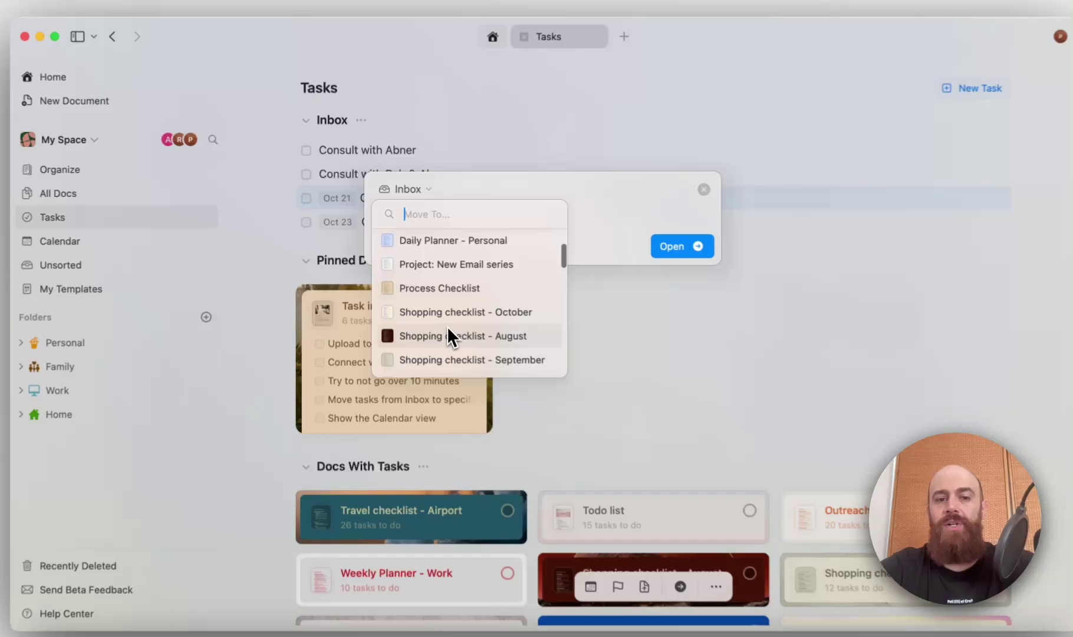
{"action": "scroll", "coordinate": [444, 324], "scroll_direction": "down", "scroll_amount": 3}
{"action": "scroll", "coordinate": [443, 320], "scroll_direction": "down", "scroll_amount": 2}
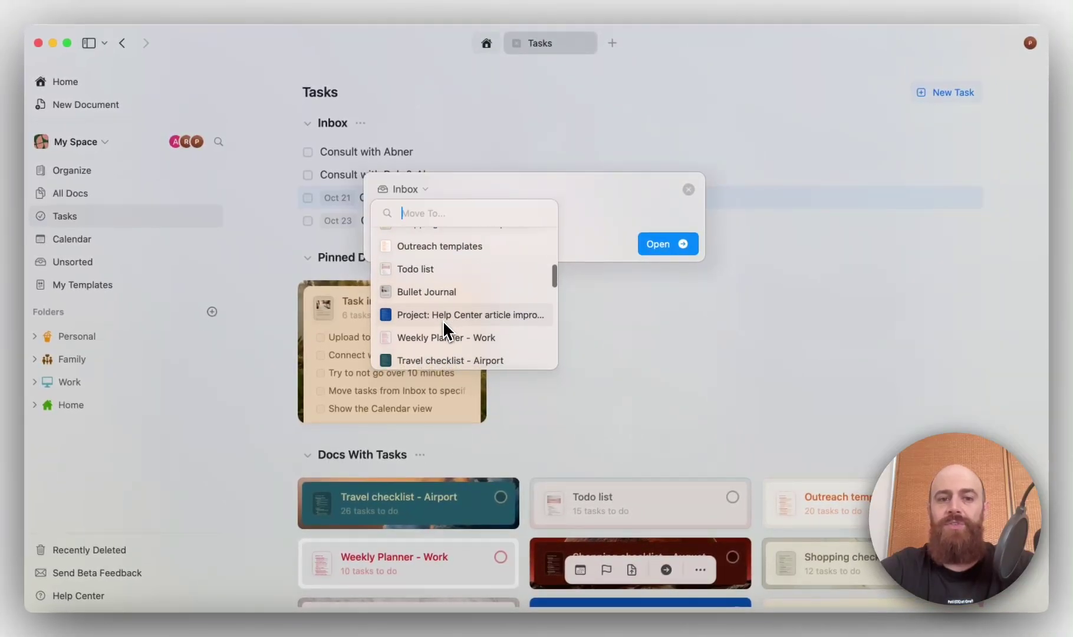
{"action": "scroll", "coordinate": [443, 347], "scroll_direction": "down", "scroll_amount": 6}
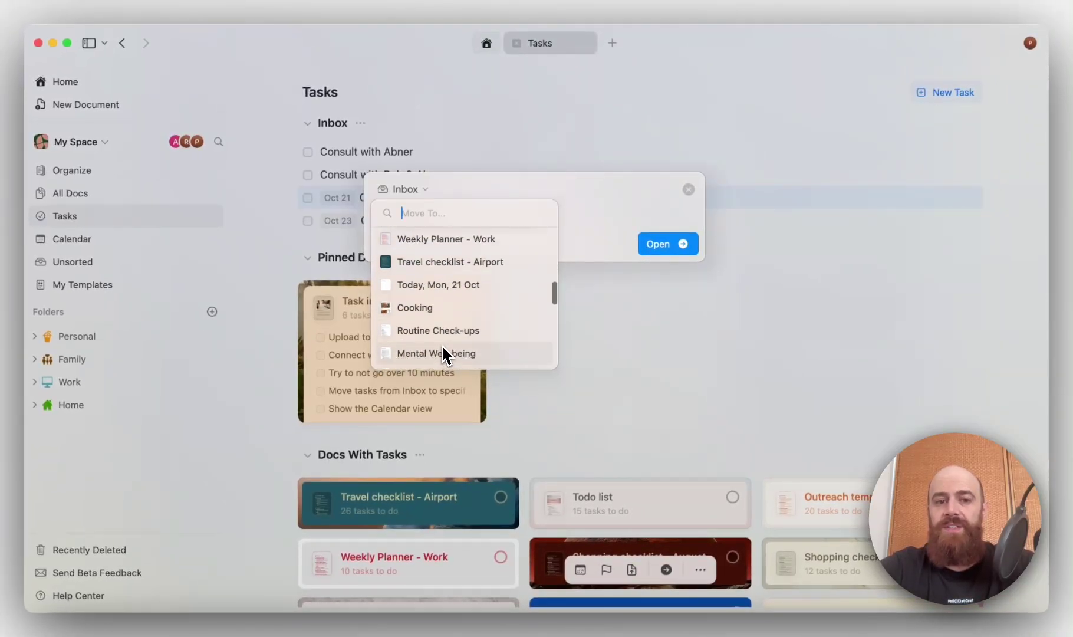
{"action": "scroll", "coordinate": [442, 348], "scroll_direction": "down", "scroll_amount": 4}
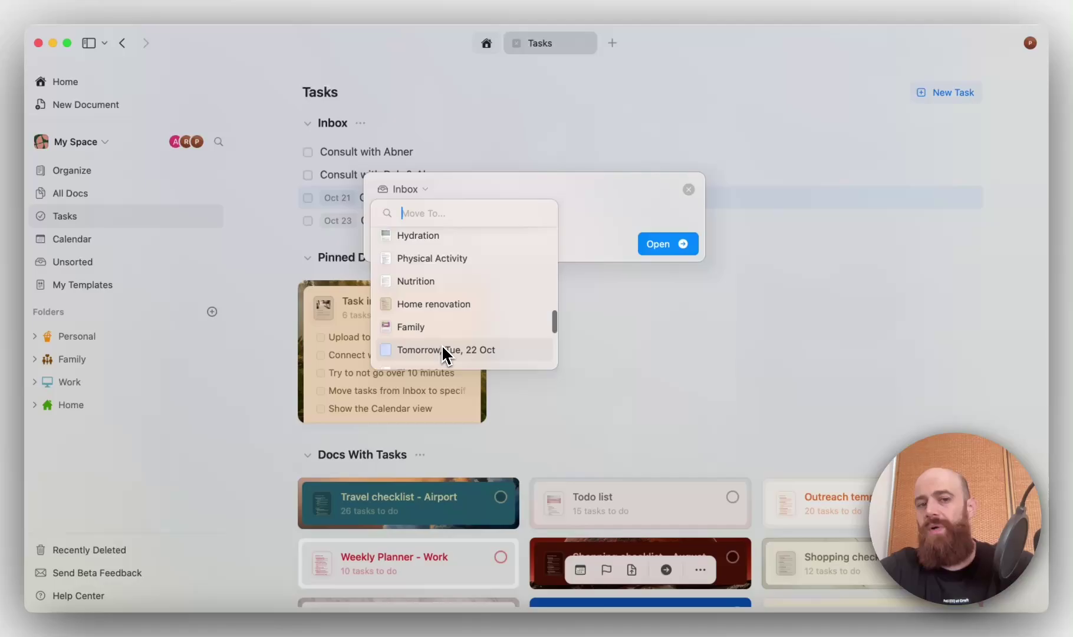
{"action": "scroll", "coordinate": [441, 345], "scroll_direction": "up", "scroll_amount": 2}
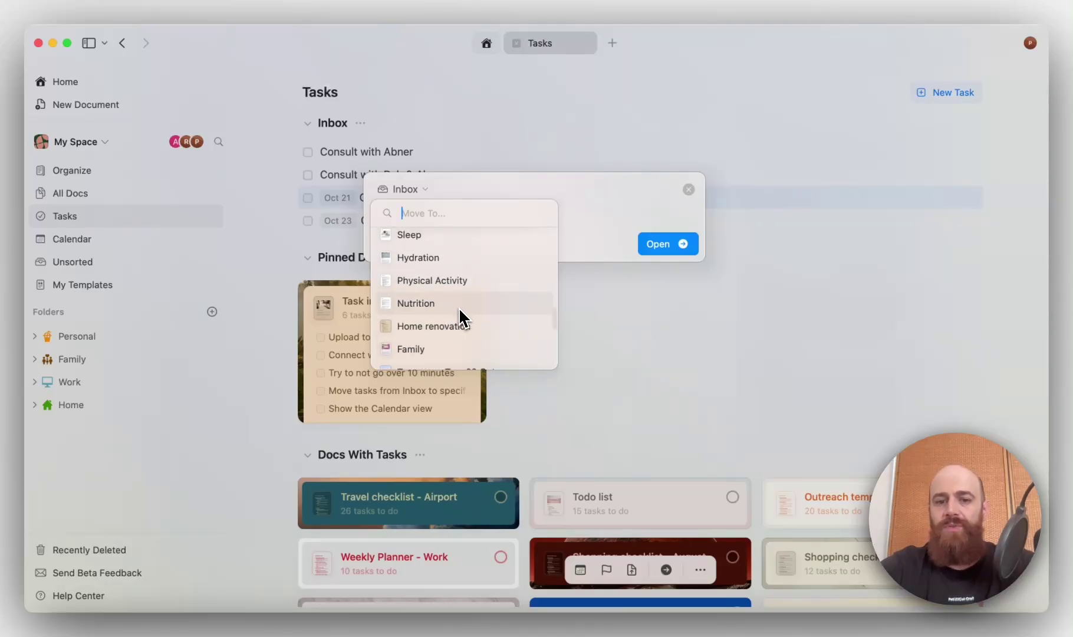
{"action": "type", "text": "phy"}
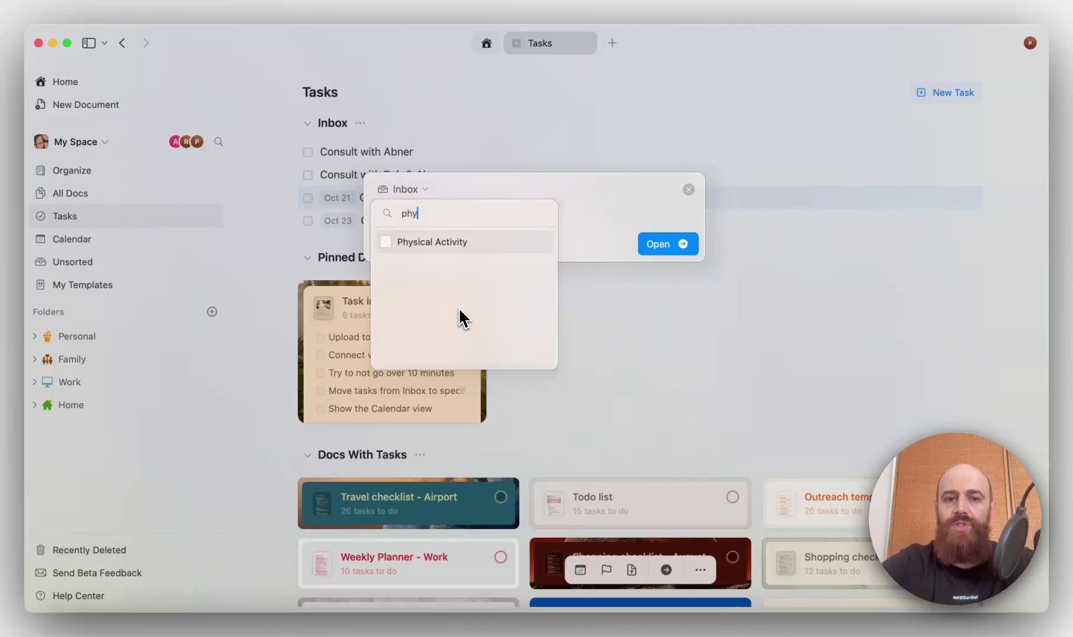
{"action": "left_click", "coordinate": [473, 242]}
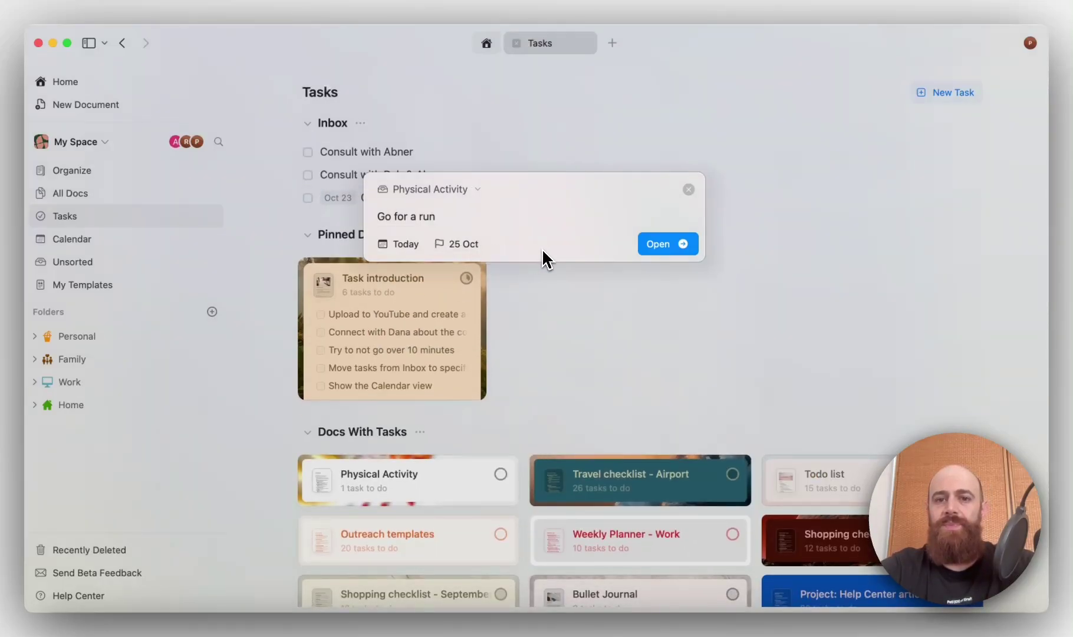
Close the Go for a run details and bring up the '...' options for Docs With Tasks
{"action": "left_click", "coordinate": [689, 189]}
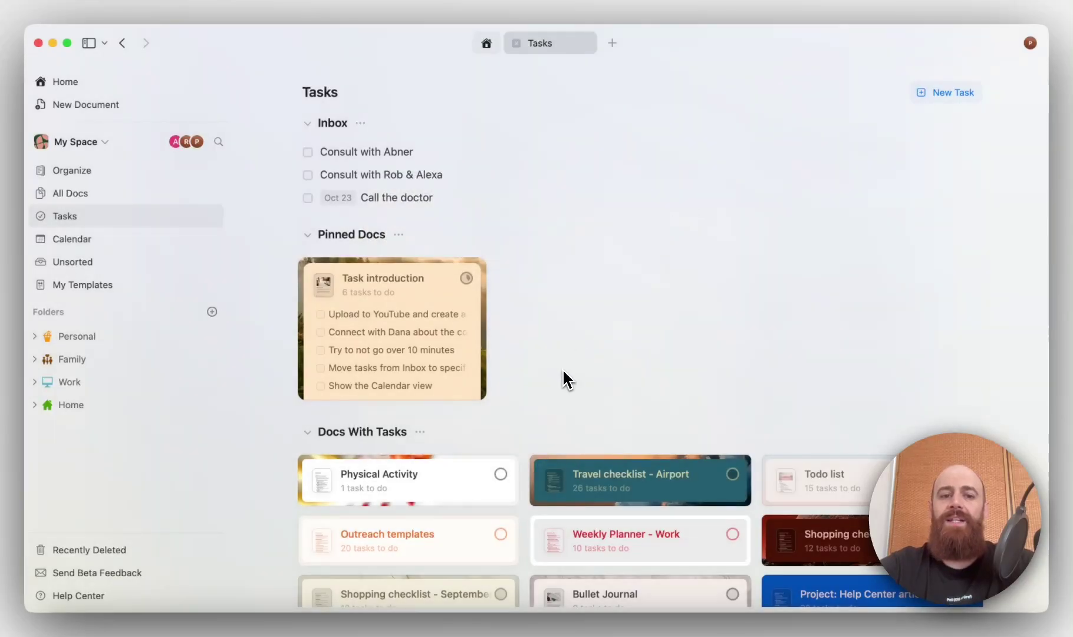
{"action": "scroll", "coordinate": [561, 368], "scroll_direction": "down", "scroll_amount": 3}
{"action": "scroll", "coordinate": [562, 369], "scroll_direction": "down", "scroll_amount": 2}
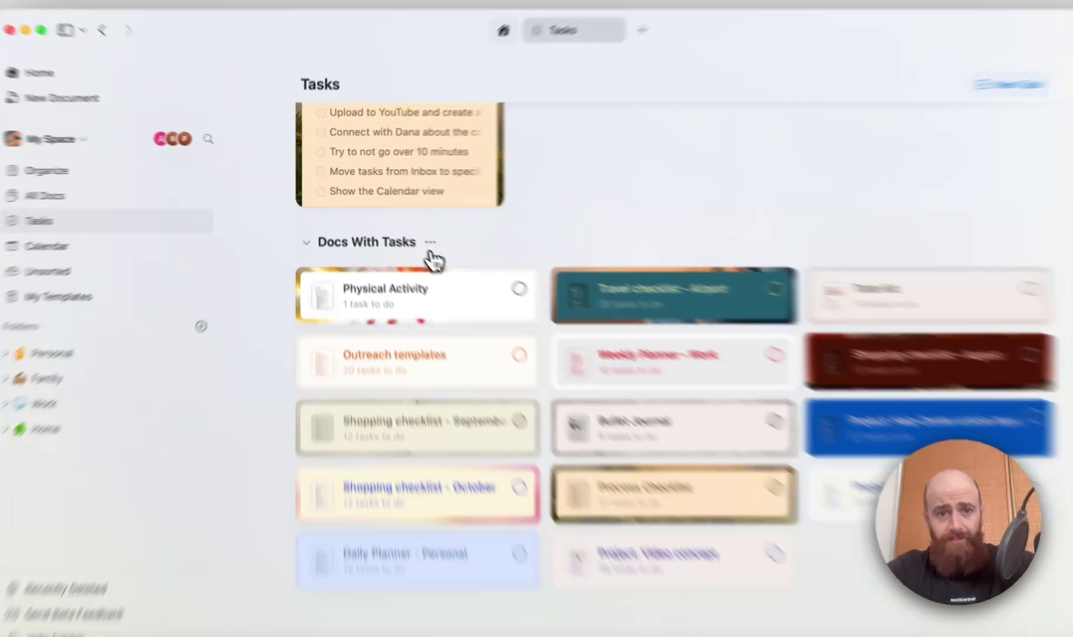
{"action": "left_click", "coordinate": [420, 235]}
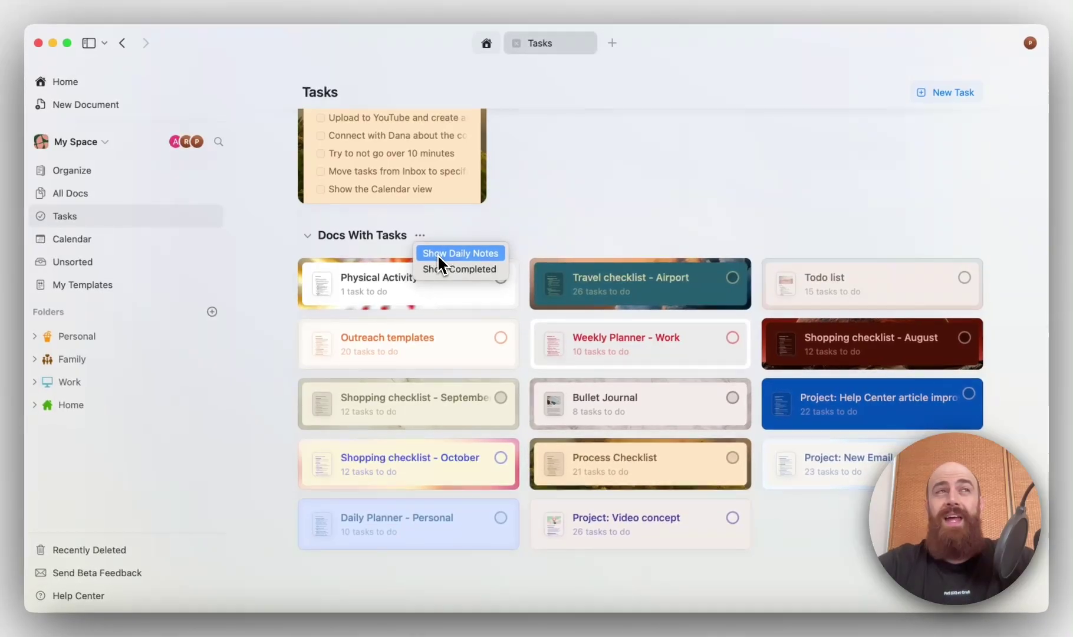
Show daily notes in Docs With Tasks and preview the 16 tasks of Thu, 24 Oct
{"action": "left_click", "coordinate": [437, 254]}
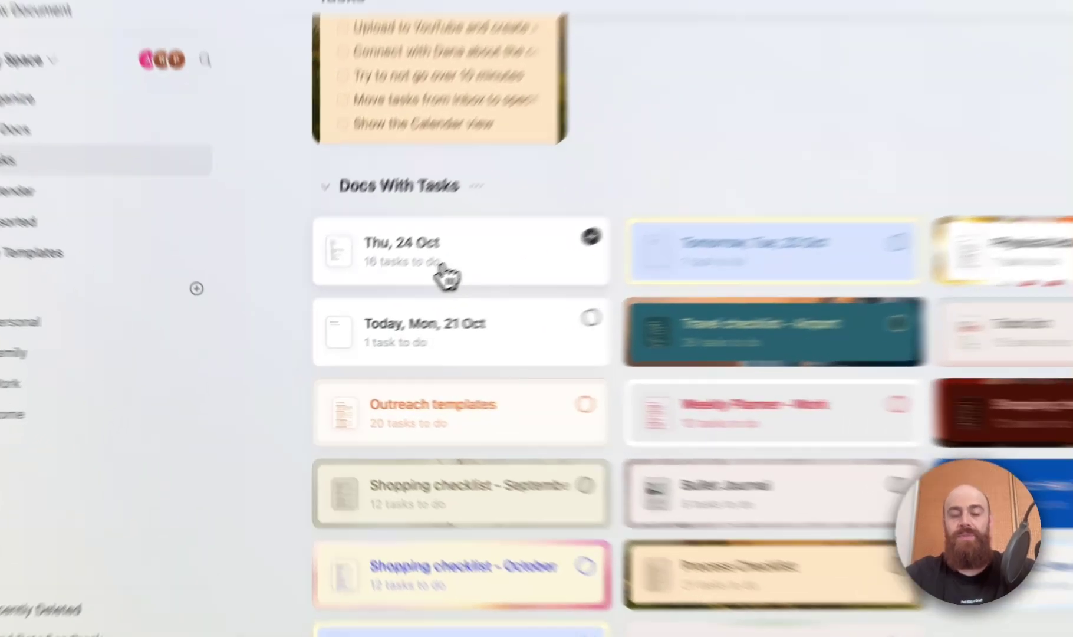
{"action": "left_click", "coordinate": [395, 296]}
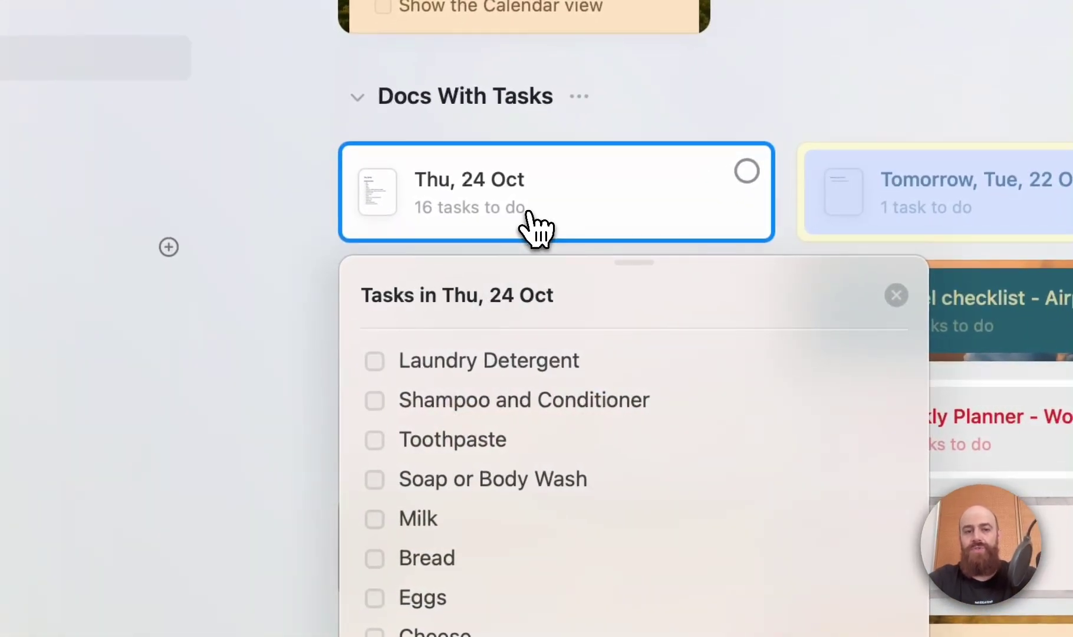
{"action": "scroll", "coordinate": [538, 389], "scroll_direction": "down", "scroll_amount": 2}
{"action": "scroll", "coordinate": [539, 449], "scroll_direction": "up", "scroll_amount": 2}
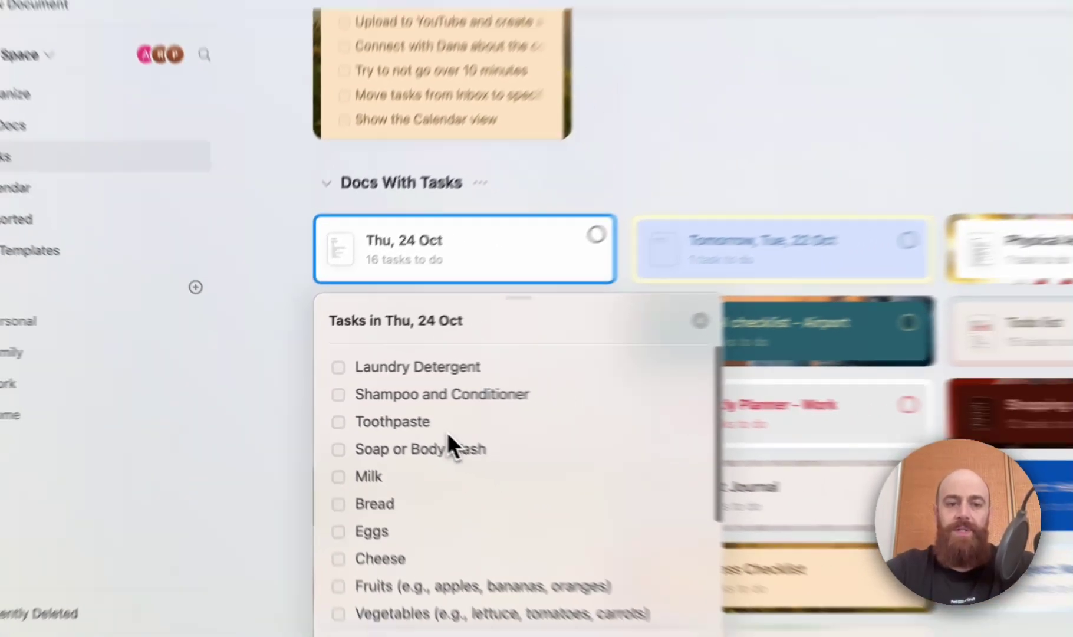
{"action": "scroll", "coordinate": [504, 549], "scroll_direction": "down", "scroll_amount": 4}
{"action": "scroll", "coordinate": [384, 471], "scroll_direction": "down", "scroll_amount": 1}
{"action": "scroll", "coordinate": [382, 472], "scroll_direction": "up", "scroll_amount": 4}
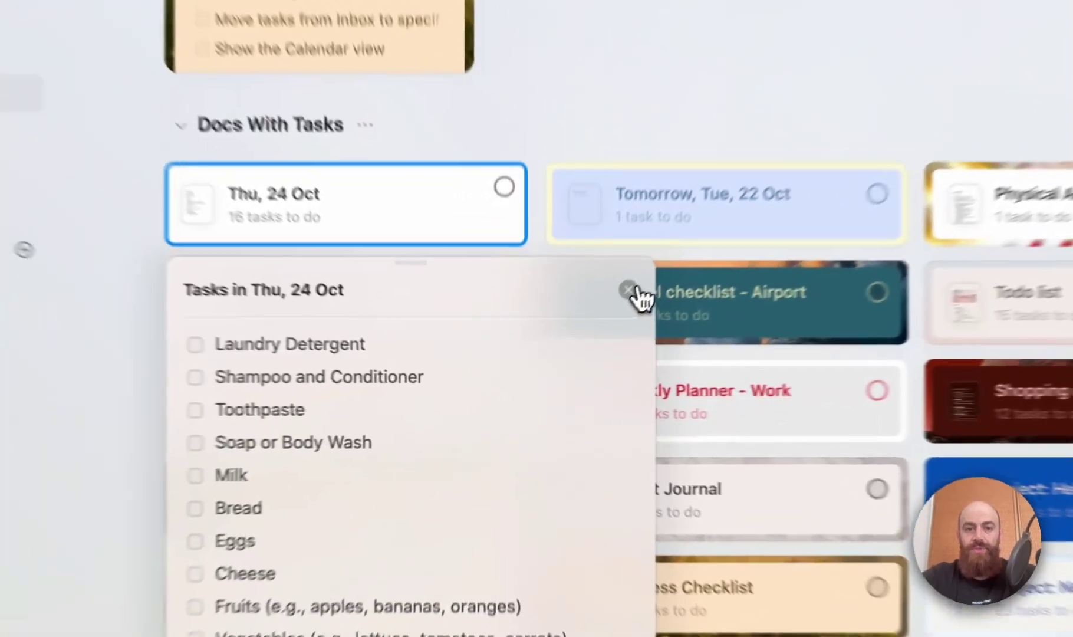
Pin the Thu, 24 Oct daily note via its context menu
{"action": "left_click", "coordinate": [580, 335]}
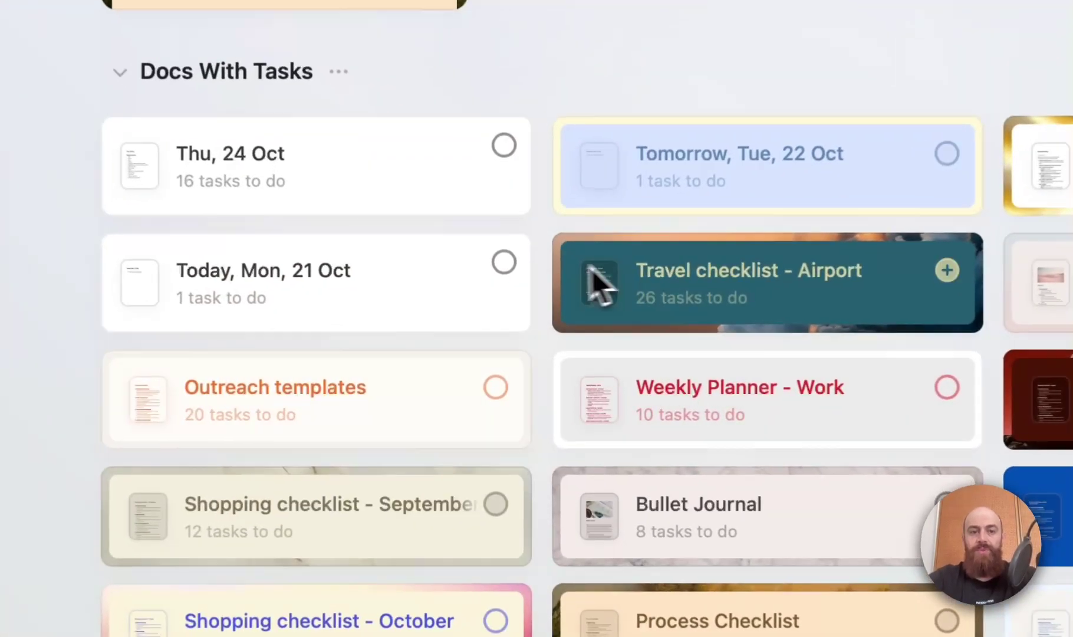
{"action": "scroll", "coordinate": [560, 271], "scroll_direction": "up", "scroll_amount": 5}
{"action": "right_click", "coordinate": [330, 468]}
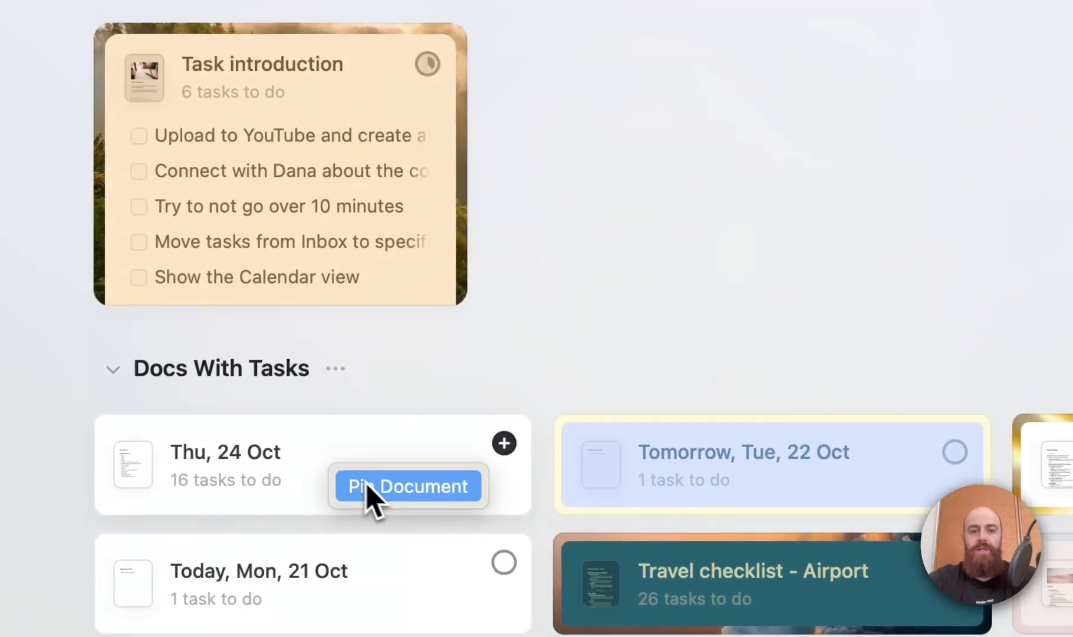
{"action": "left_click", "coordinate": [366, 482]}
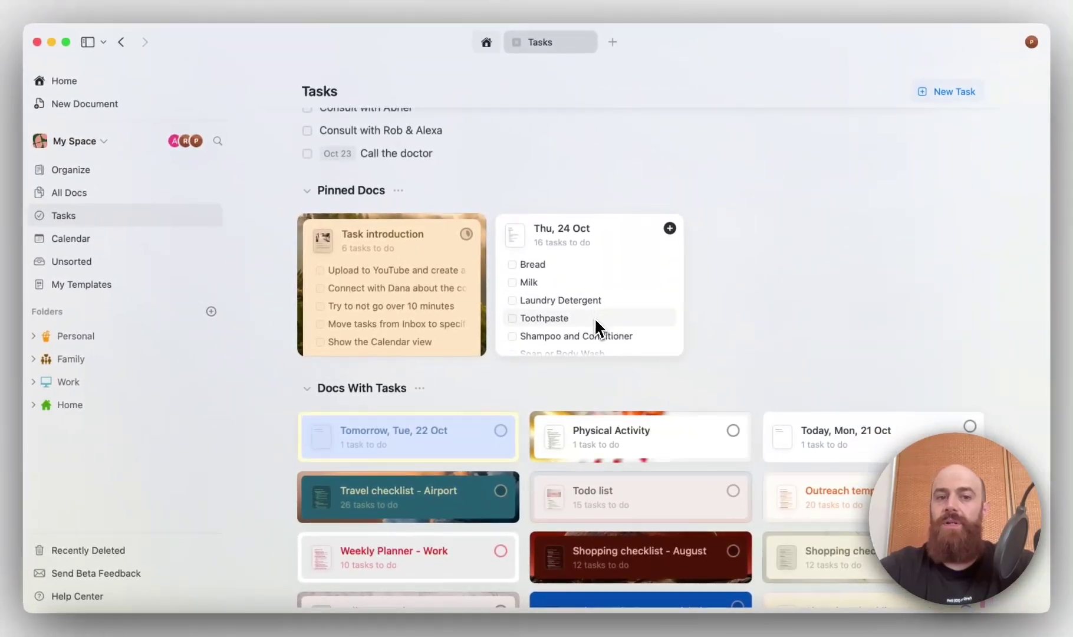
Drag the Project: Video concept card into Pinned Docs
{"action": "scroll", "coordinate": [597, 329], "scroll_direction": "down", "scroll_amount": 5}
{"action": "scroll", "coordinate": [596, 328], "scroll_direction": "down", "scroll_amount": 4}
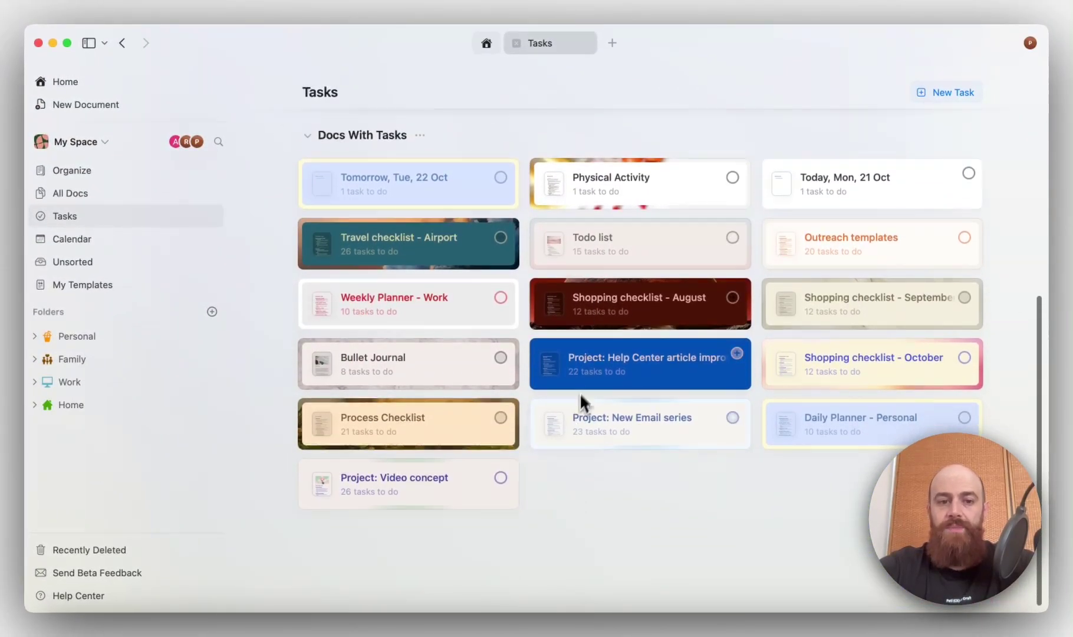
{"action": "left_click_drag", "start_coordinate": [417, 487], "coordinate": [704, 151]}
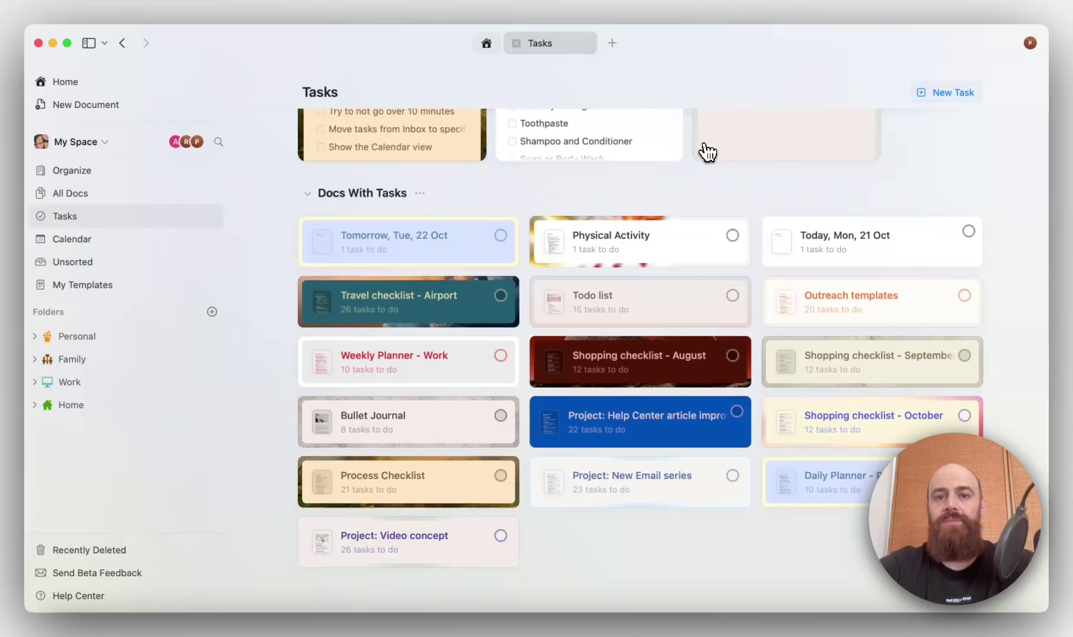
{"action": "scroll", "coordinate": [671, 330], "scroll_direction": "up", "scroll_amount": 5}
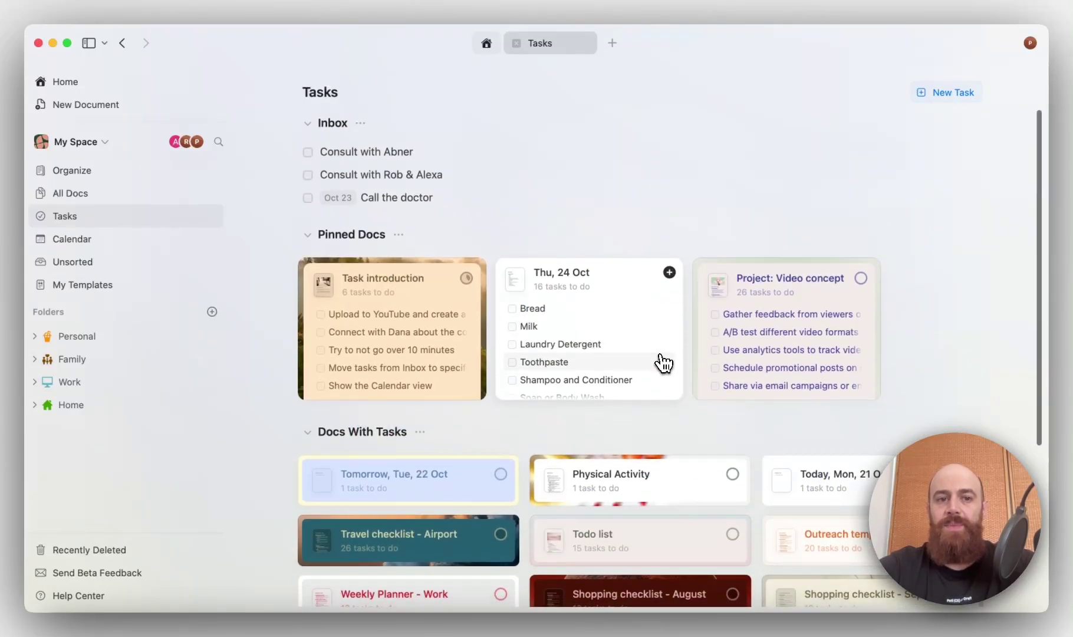
{"action": "left_click", "coordinate": [816, 293]}
{"action": "left_click", "coordinate": [846, 322]}
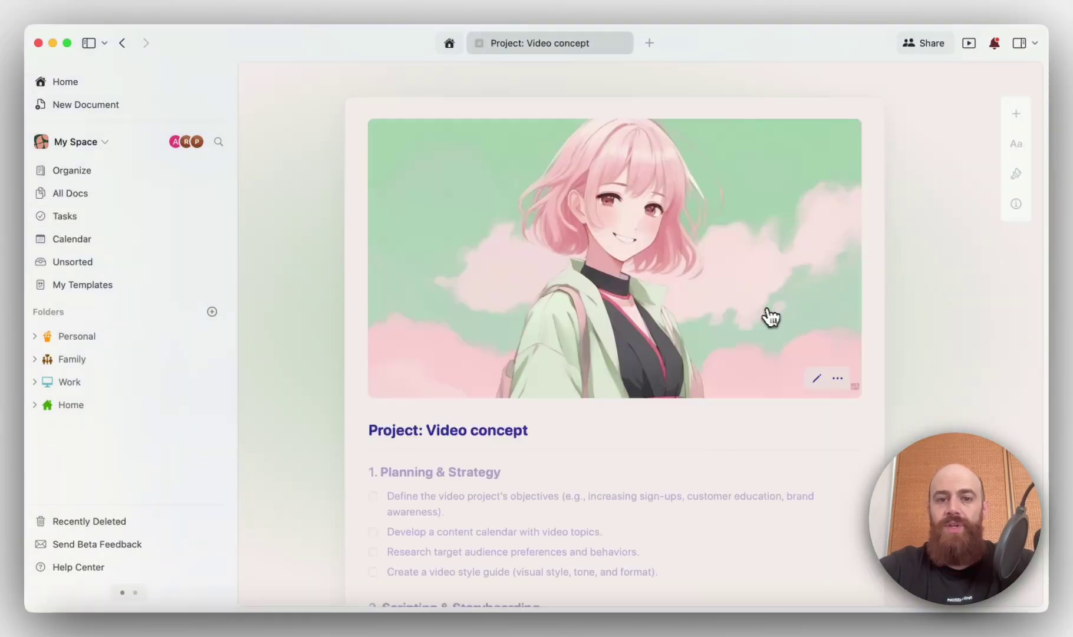
{"action": "scroll", "coordinate": [524, 448], "scroll_direction": "down", "scroll_amount": 5}
{"action": "scroll", "coordinate": [525, 448], "scroll_direction": "down", "scroll_amount": 3}
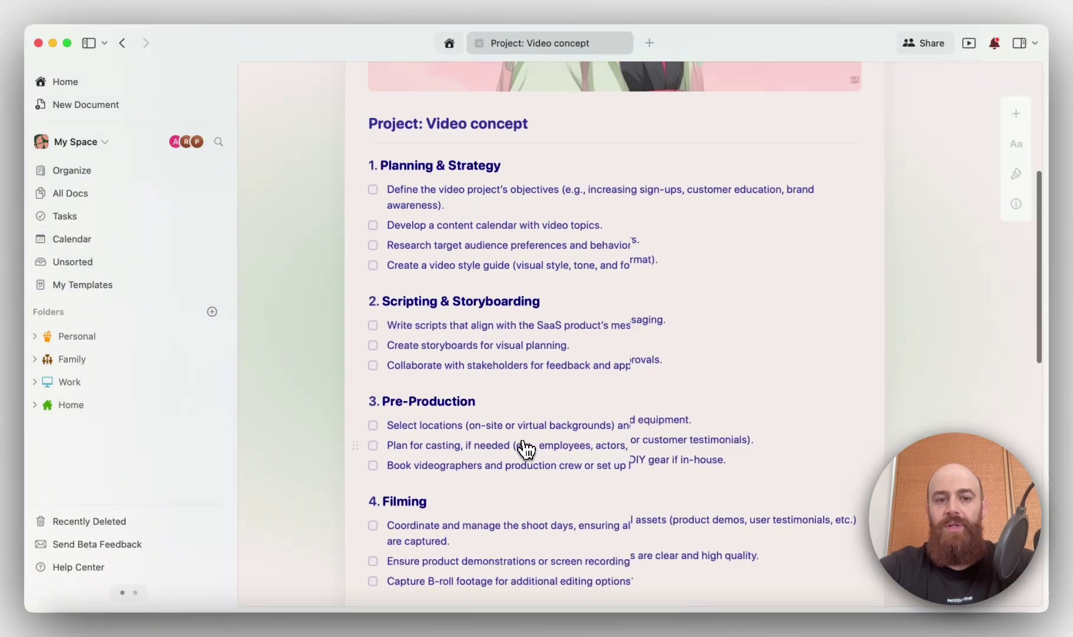
{"action": "scroll", "coordinate": [523, 447], "scroll_direction": "up", "scroll_amount": 4}
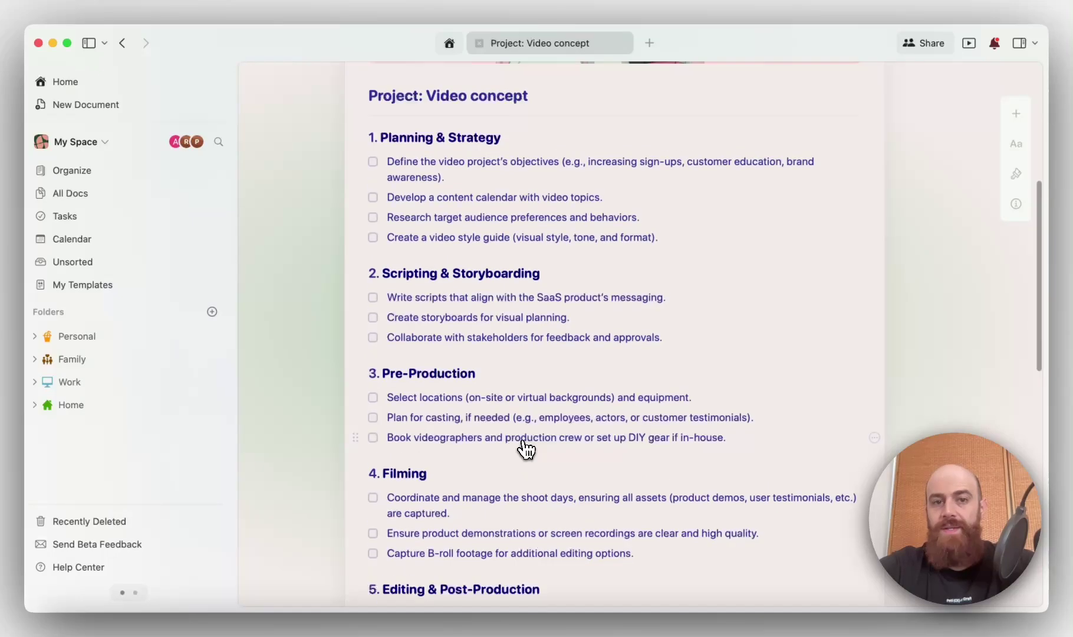
{"action": "left_click", "coordinate": [122, 43]}
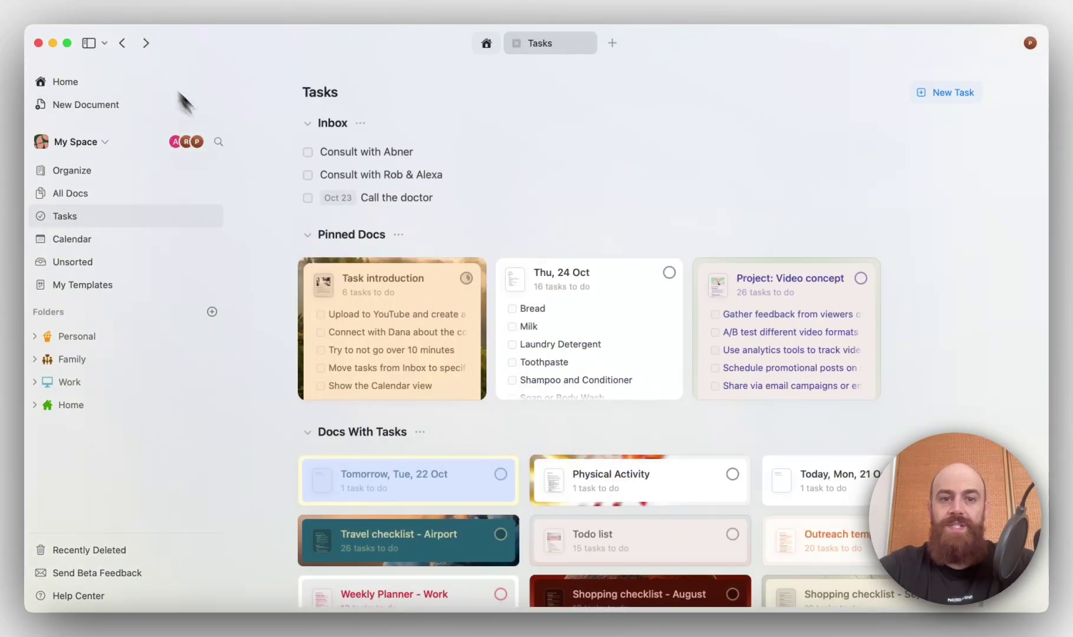